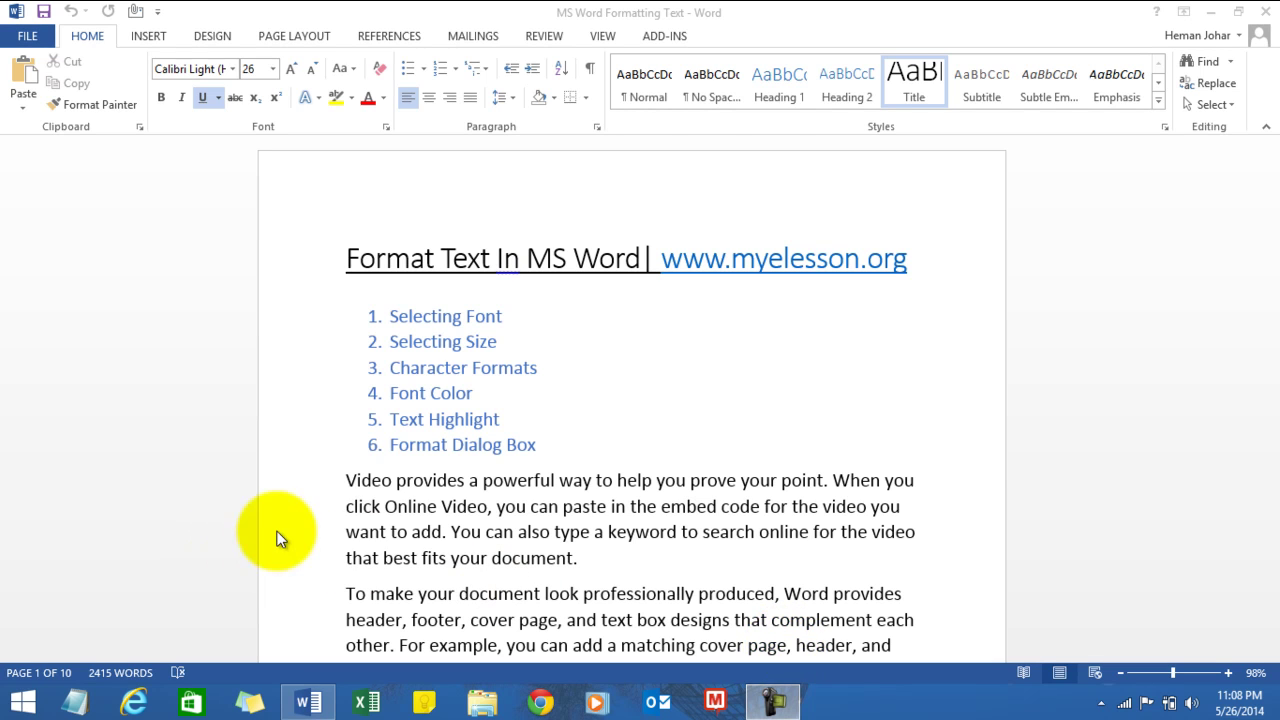
# - Check which fonts the title, body paragraphs and numbered list use
pyautogui.click(406, 480)
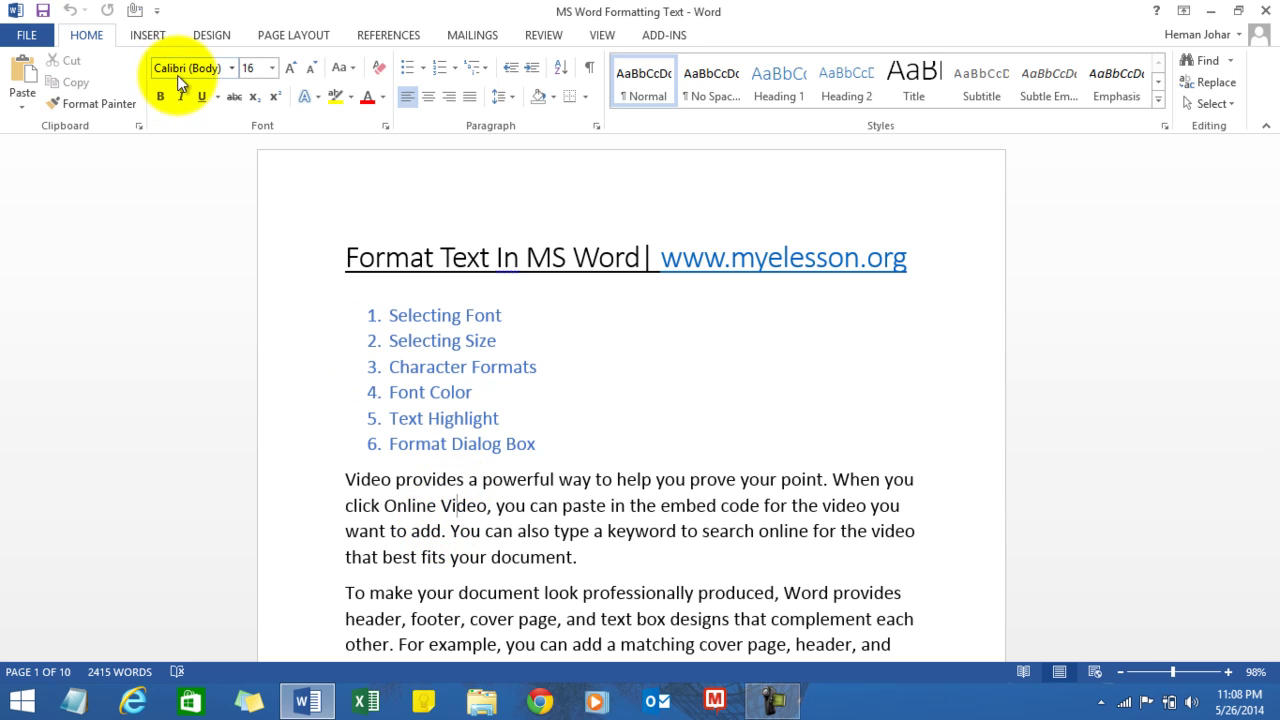
pyautogui.click(548, 507)
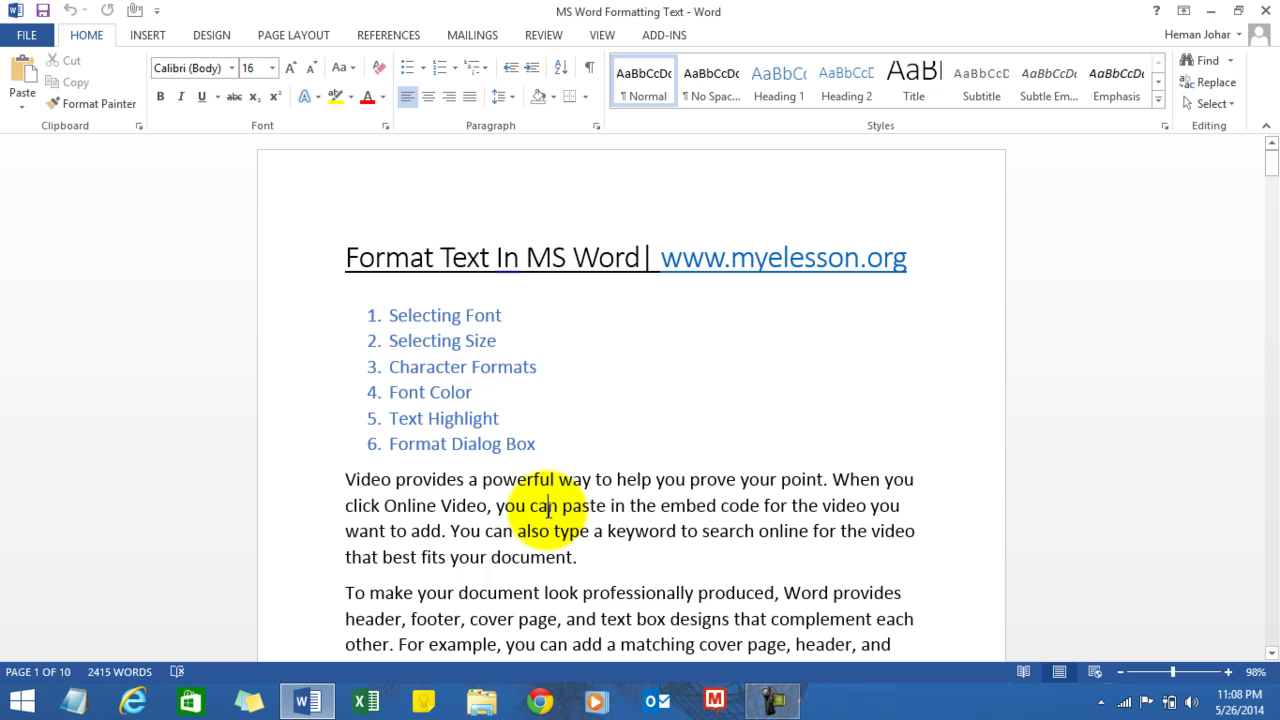
pyautogui.click(487, 594)
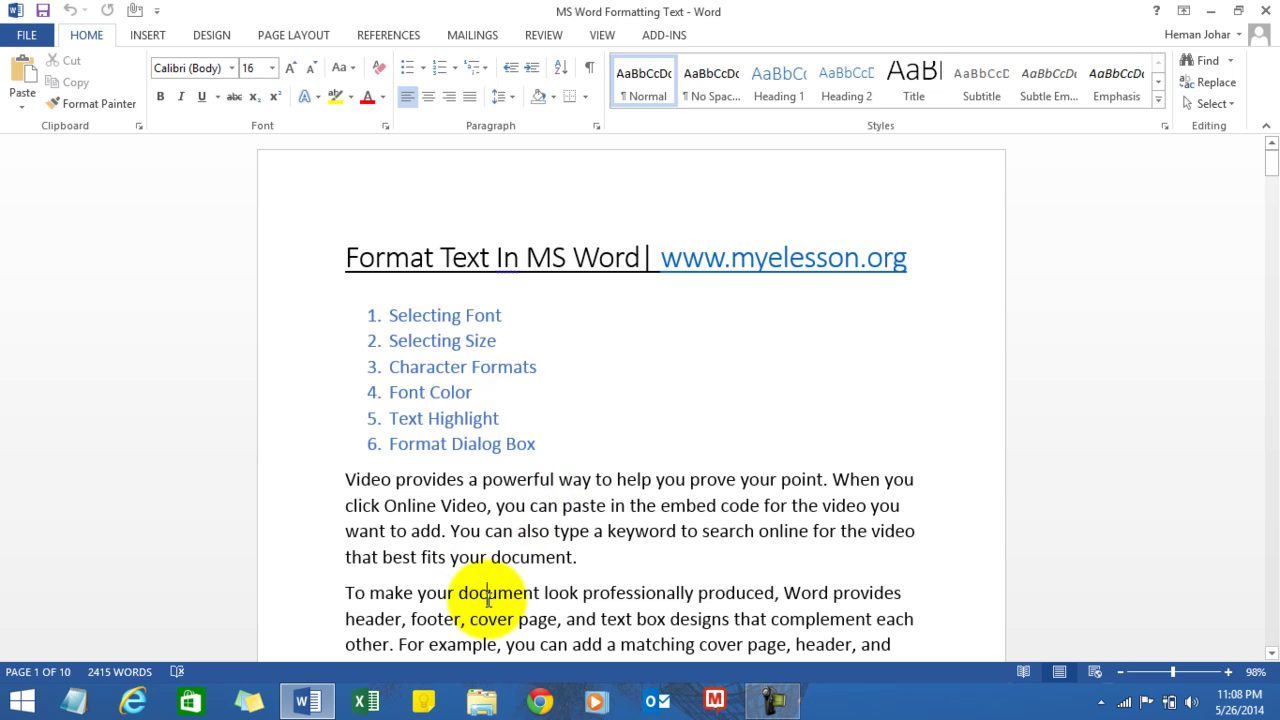
pyautogui.click(468, 257)
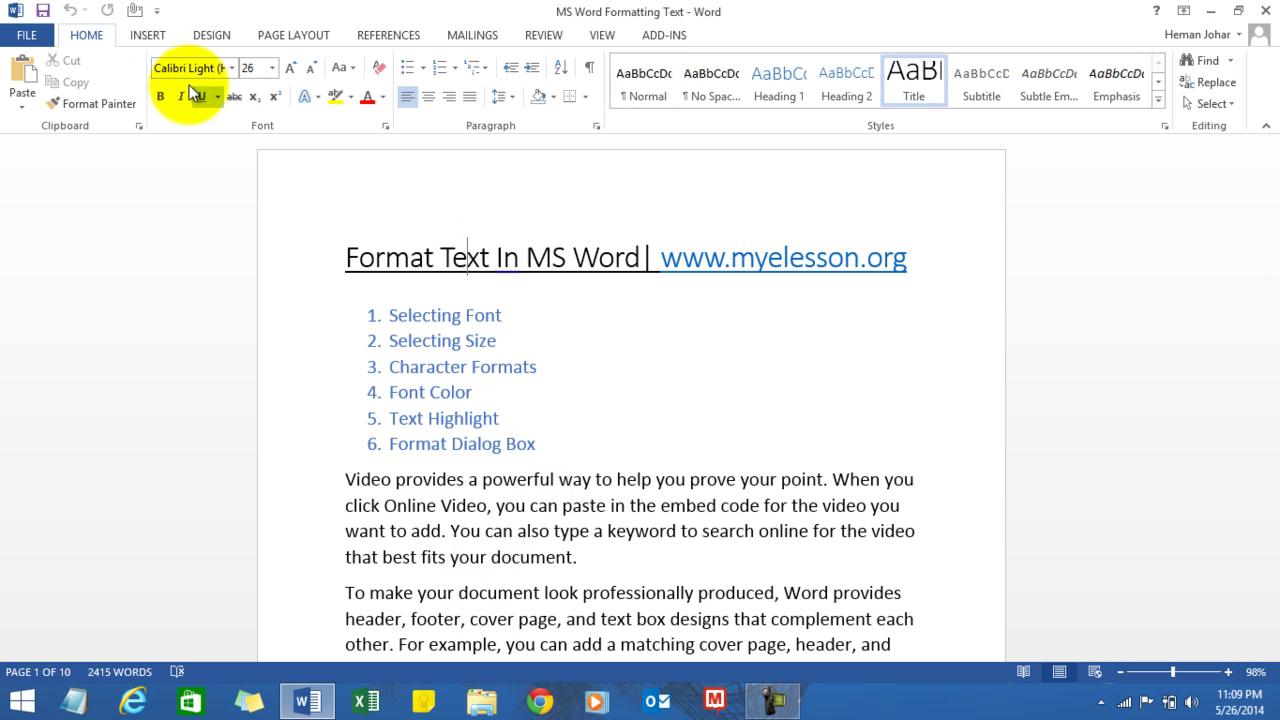
pyautogui.click(426, 366)
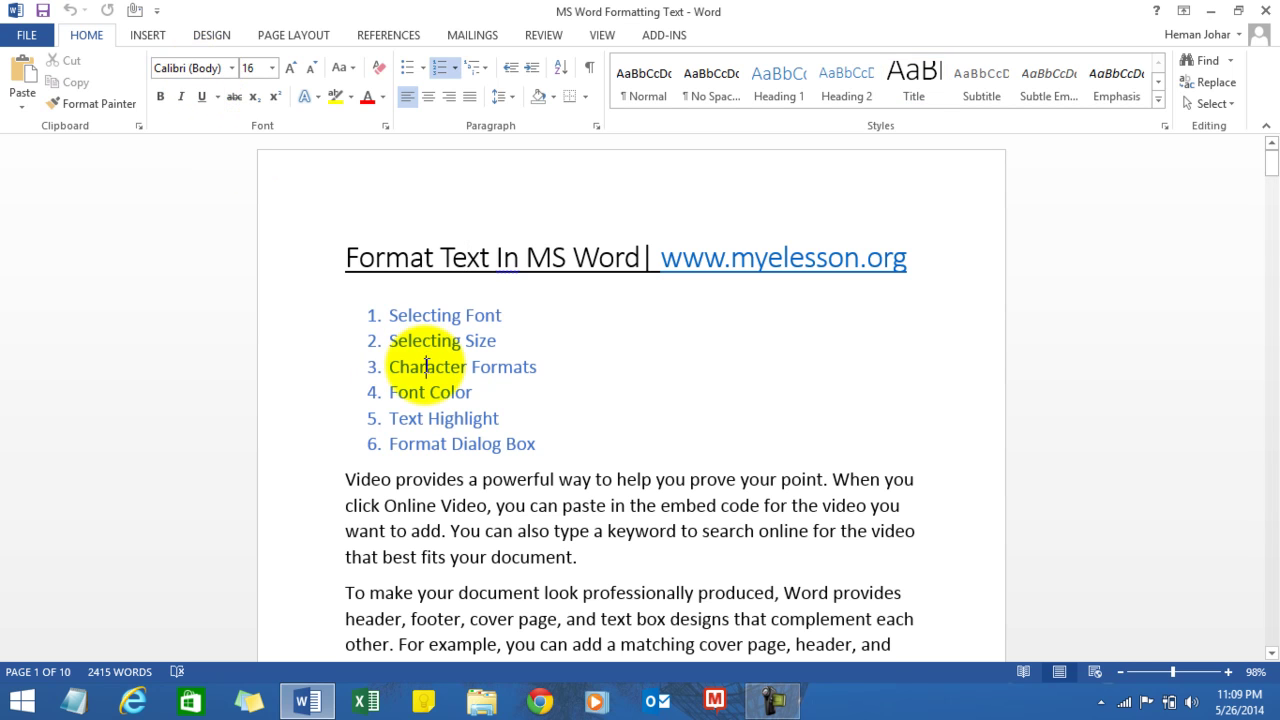
pyautogui.click(605, 507)
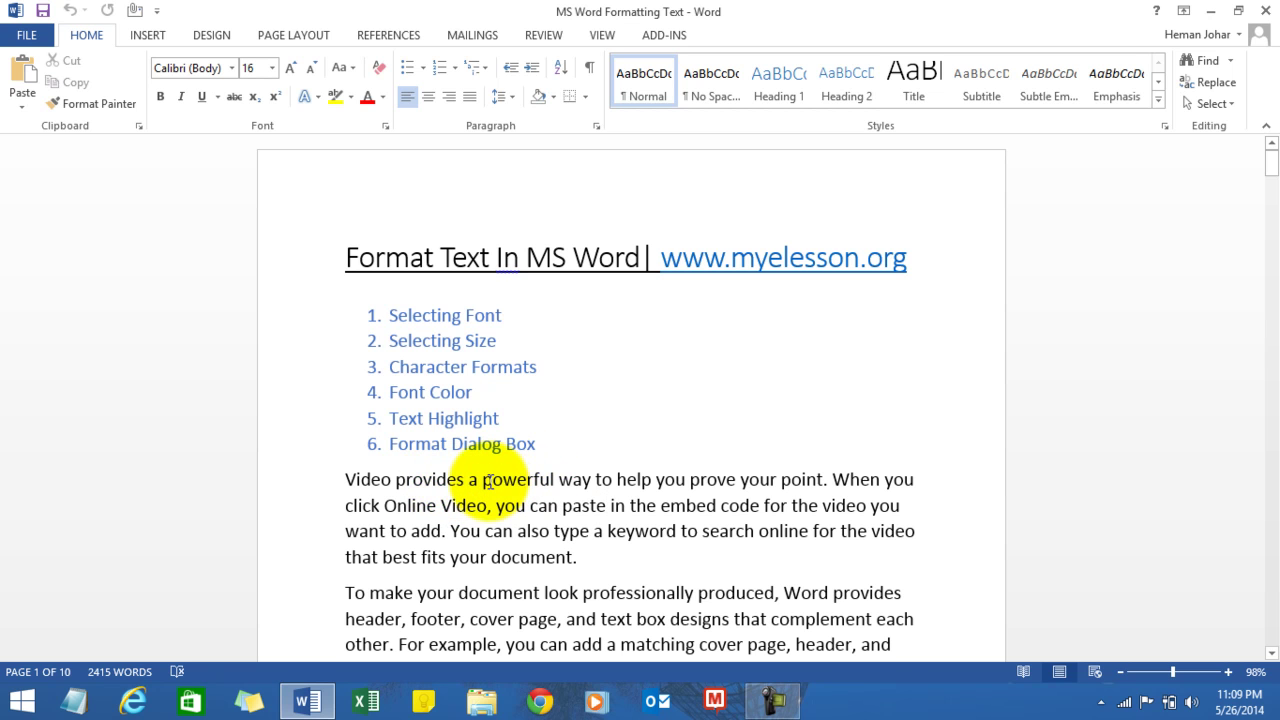
# - Change the word 'powerful' to the Bernard MT Condensed font
pyautogui.moveTo(482, 481); pyautogui.dragTo(556, 480)
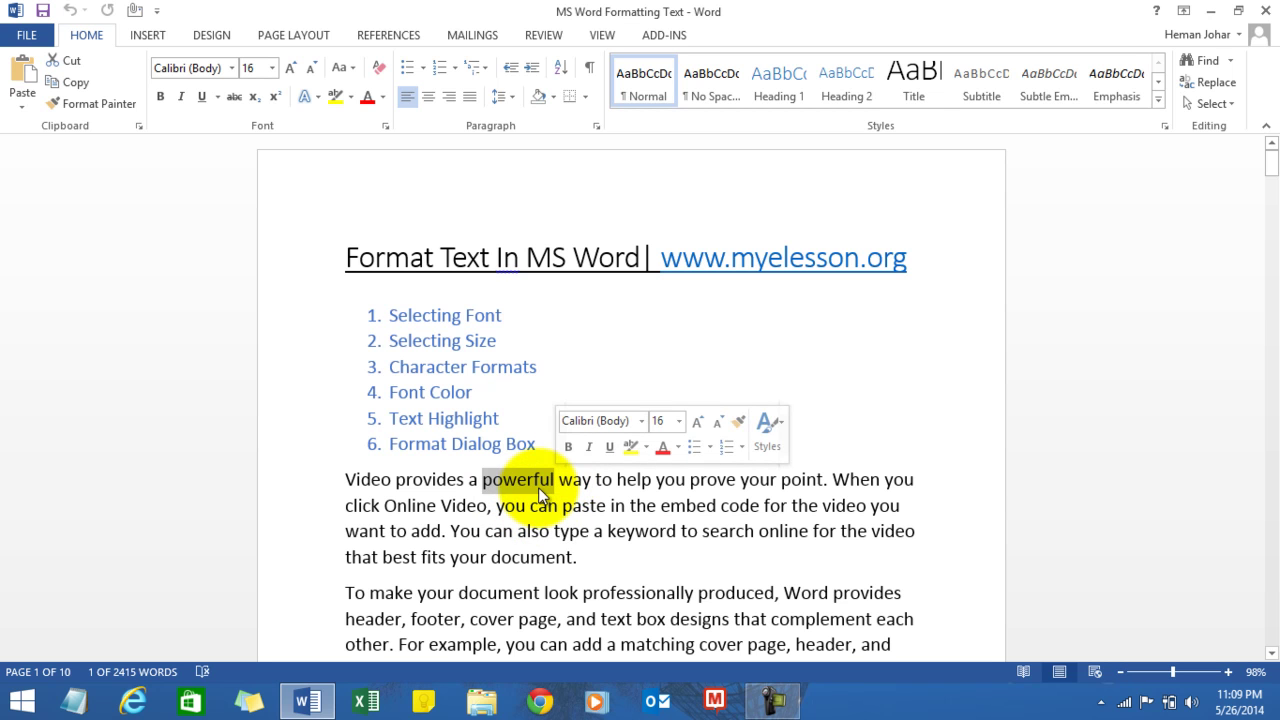
pyautogui.click(230, 70)
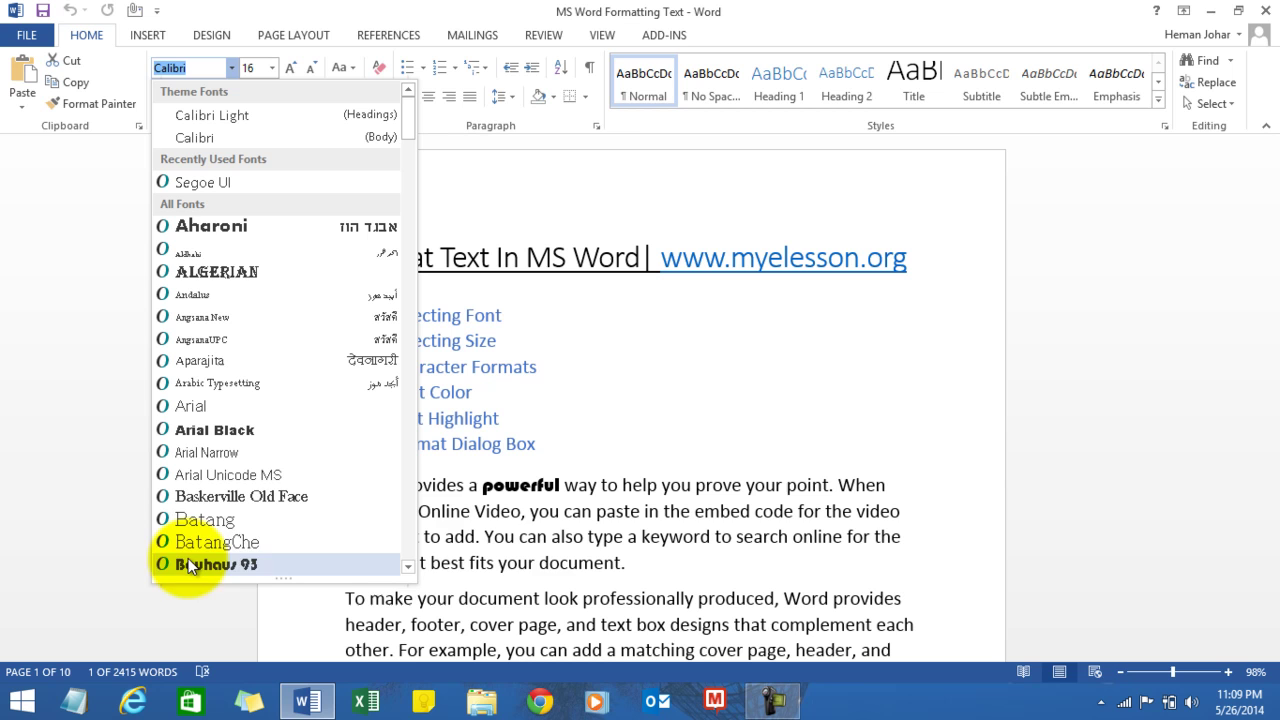
pyautogui.click(408, 567)
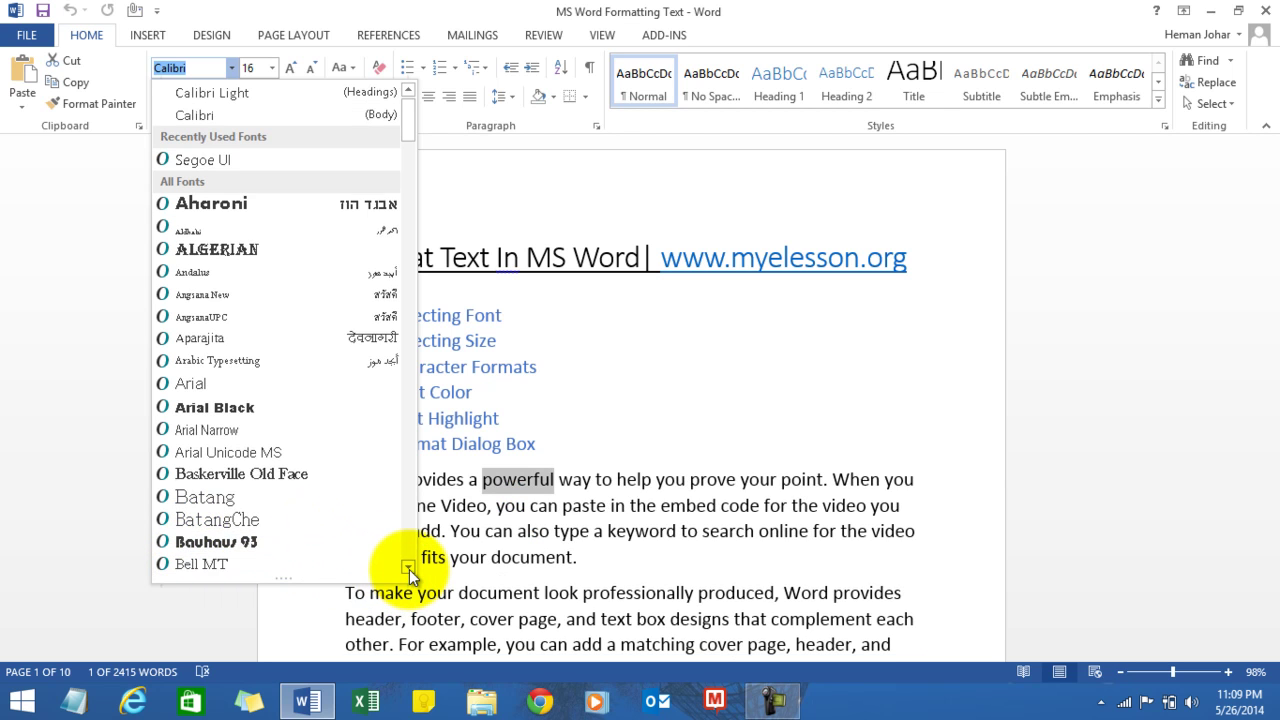
pyautogui.click(409, 569)
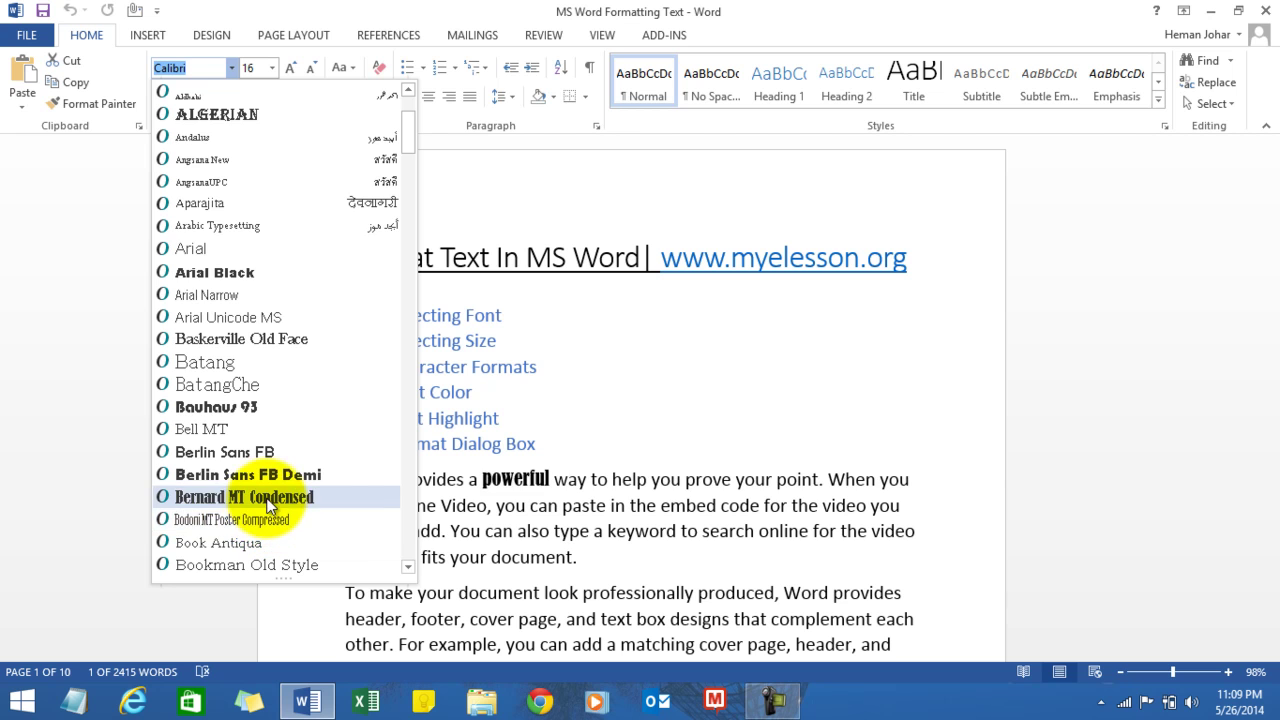
pyautogui.click(268, 497)
pyautogui.click(629, 435)
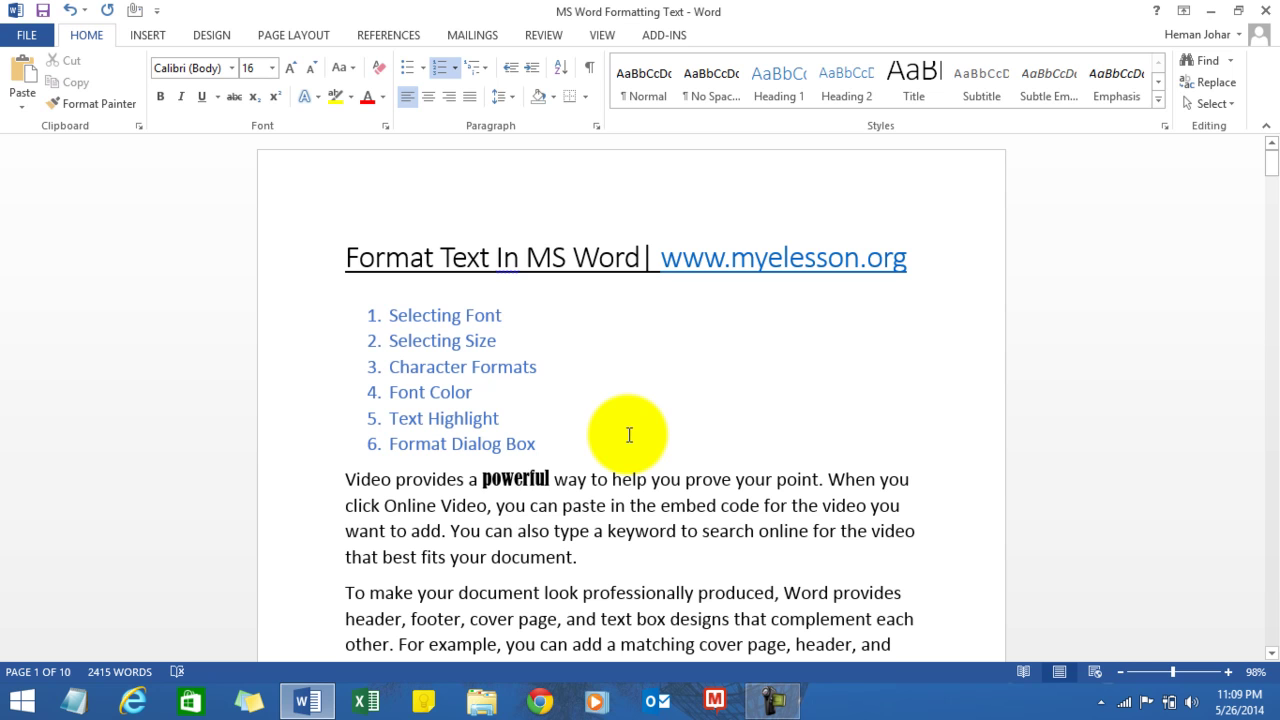
# - Set the words 'you prove' in the first body paragraph to 28 point
pyautogui.click(408, 341)
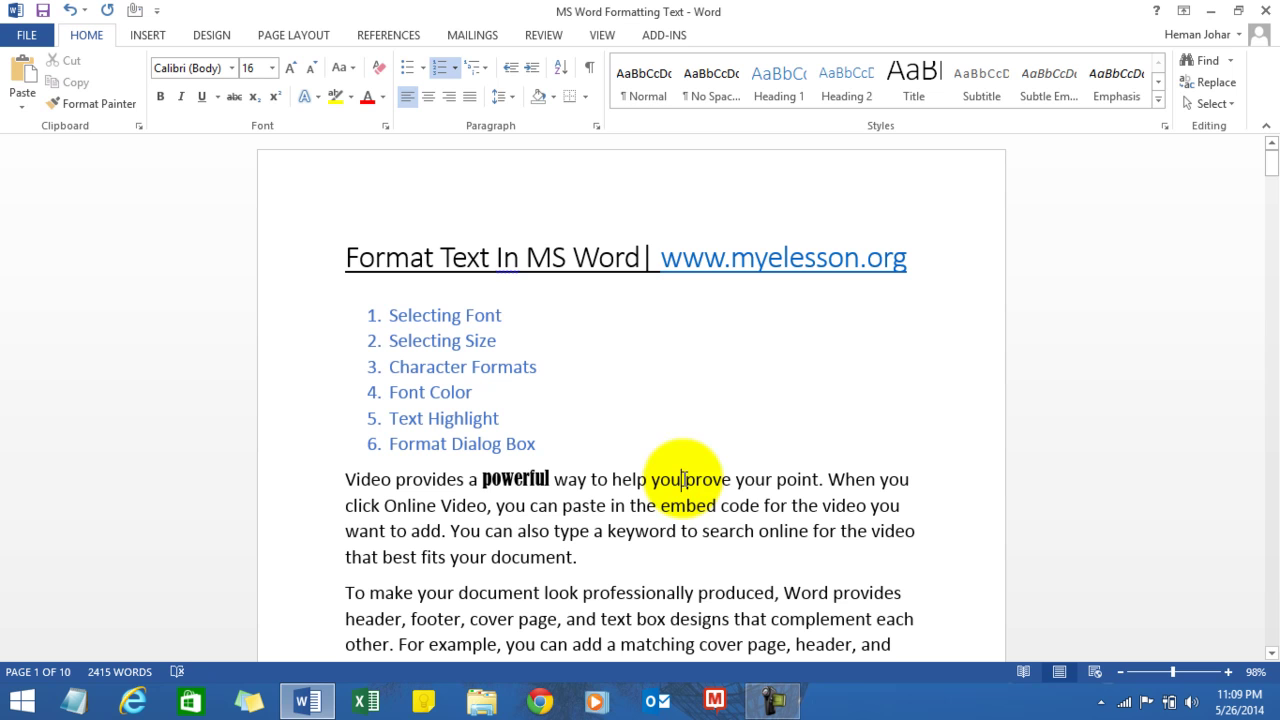
pyautogui.moveTo(651, 479); pyautogui.dragTo(734, 484)
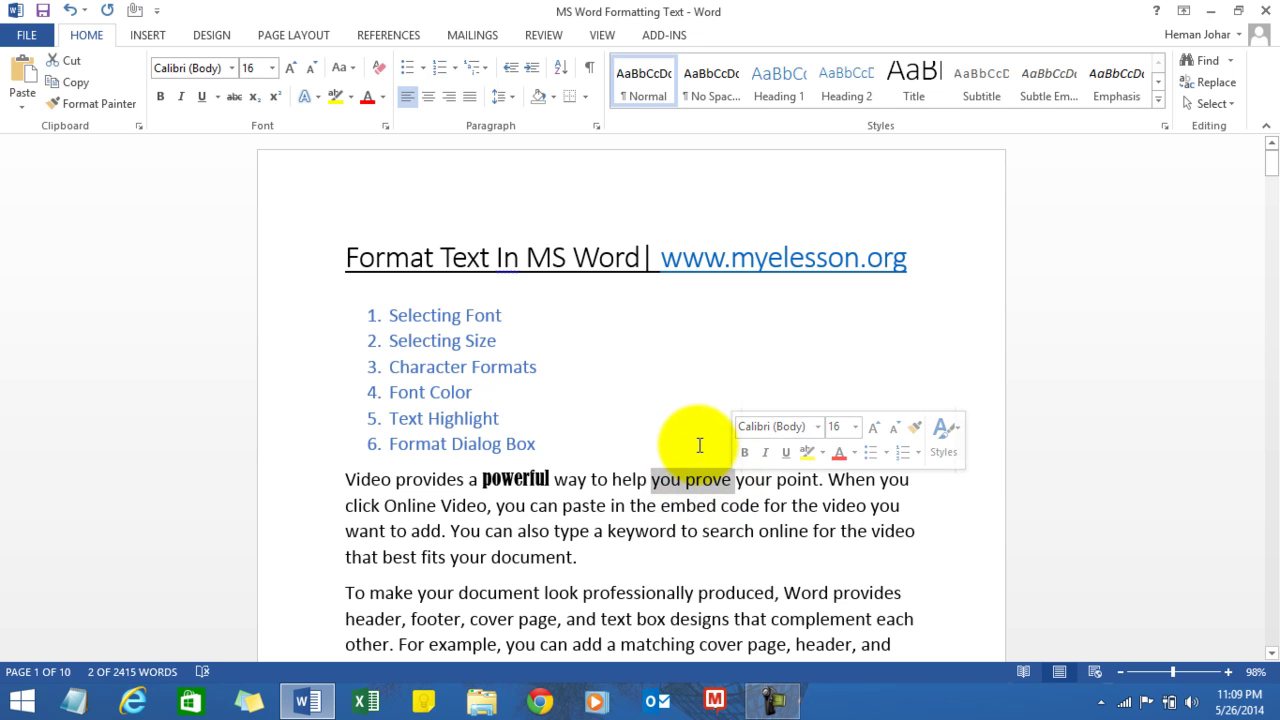
pyautogui.click(694, 445)
pyautogui.moveTo(653, 479); pyautogui.dragTo(722, 484)
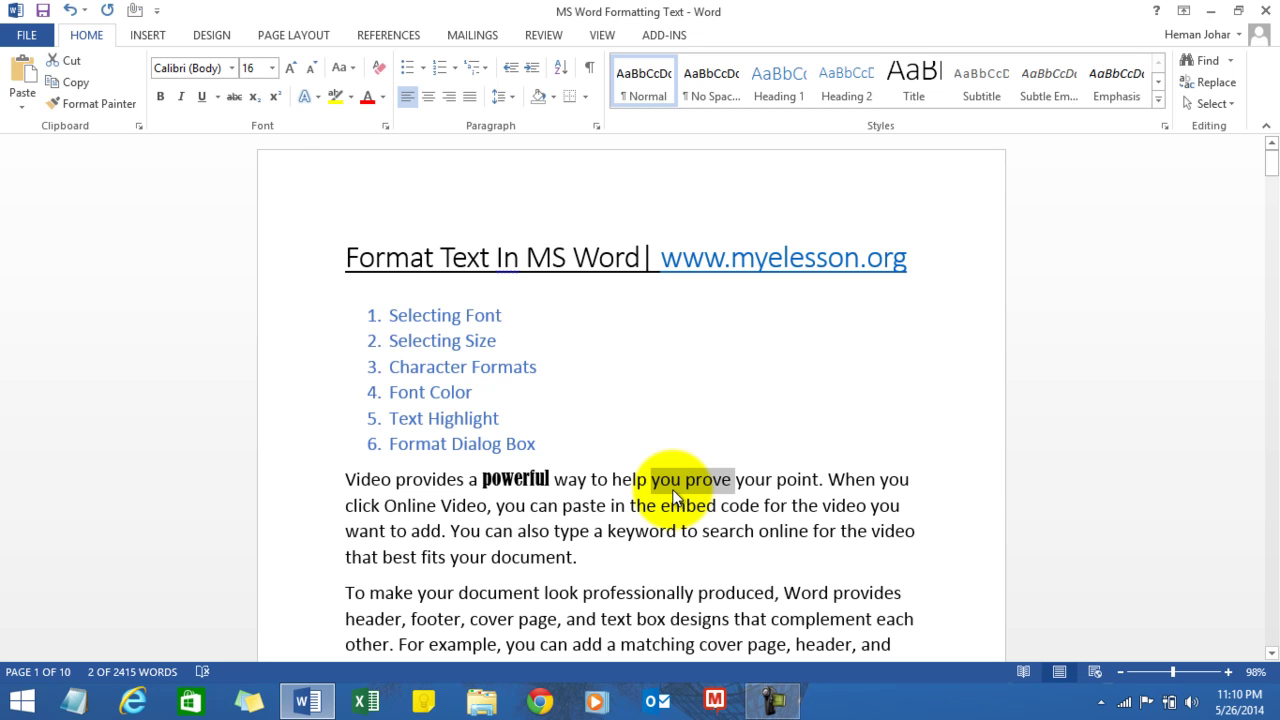
pyautogui.click(273, 70)
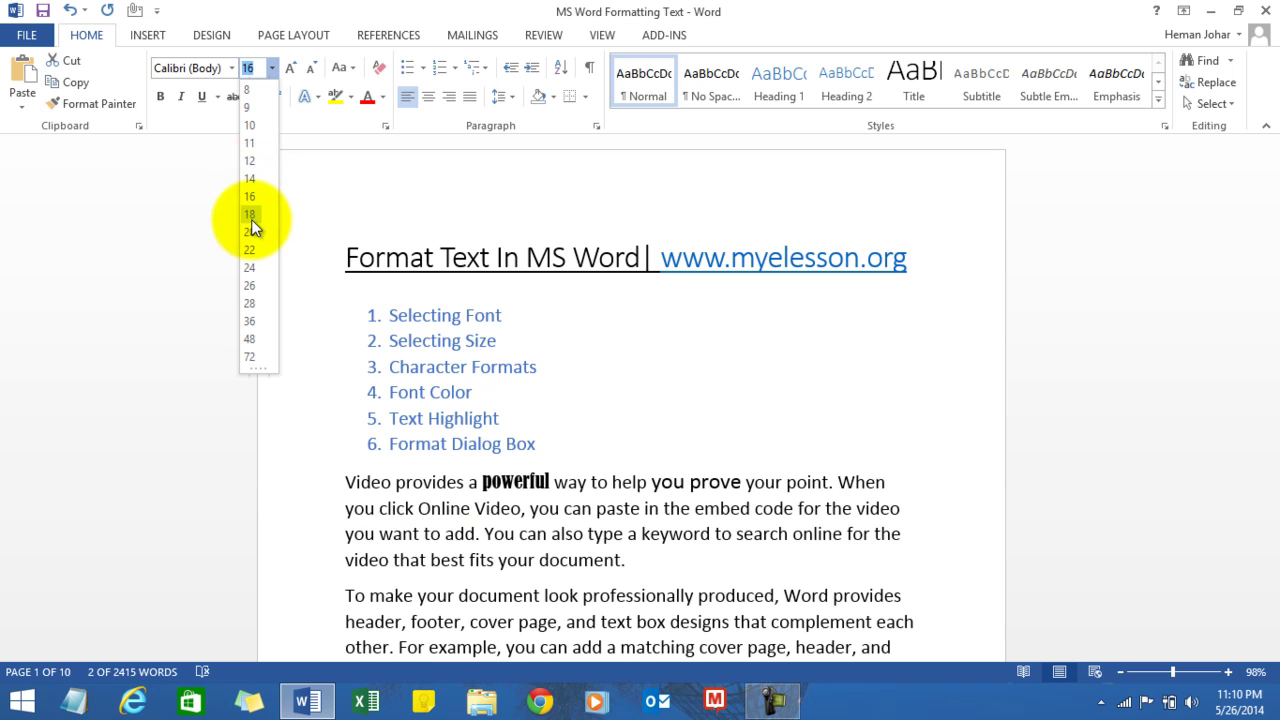
pyautogui.click(252, 304)
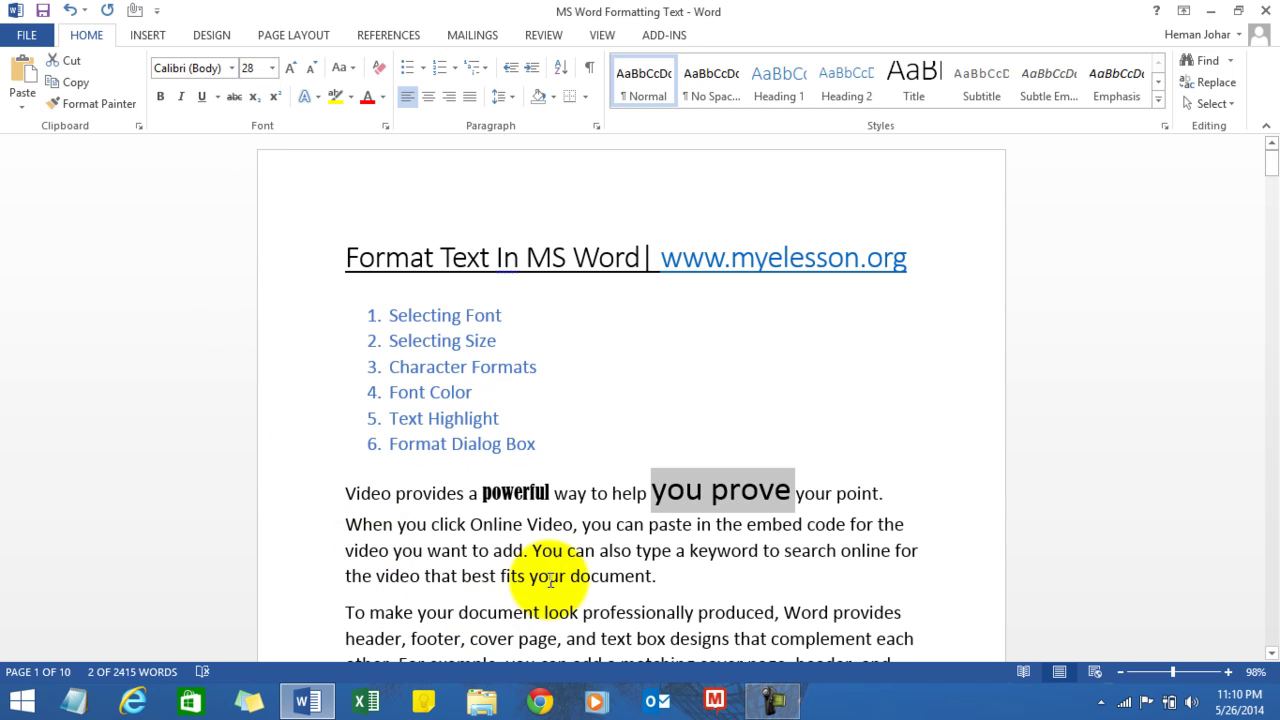
pyautogui.click(600, 546)
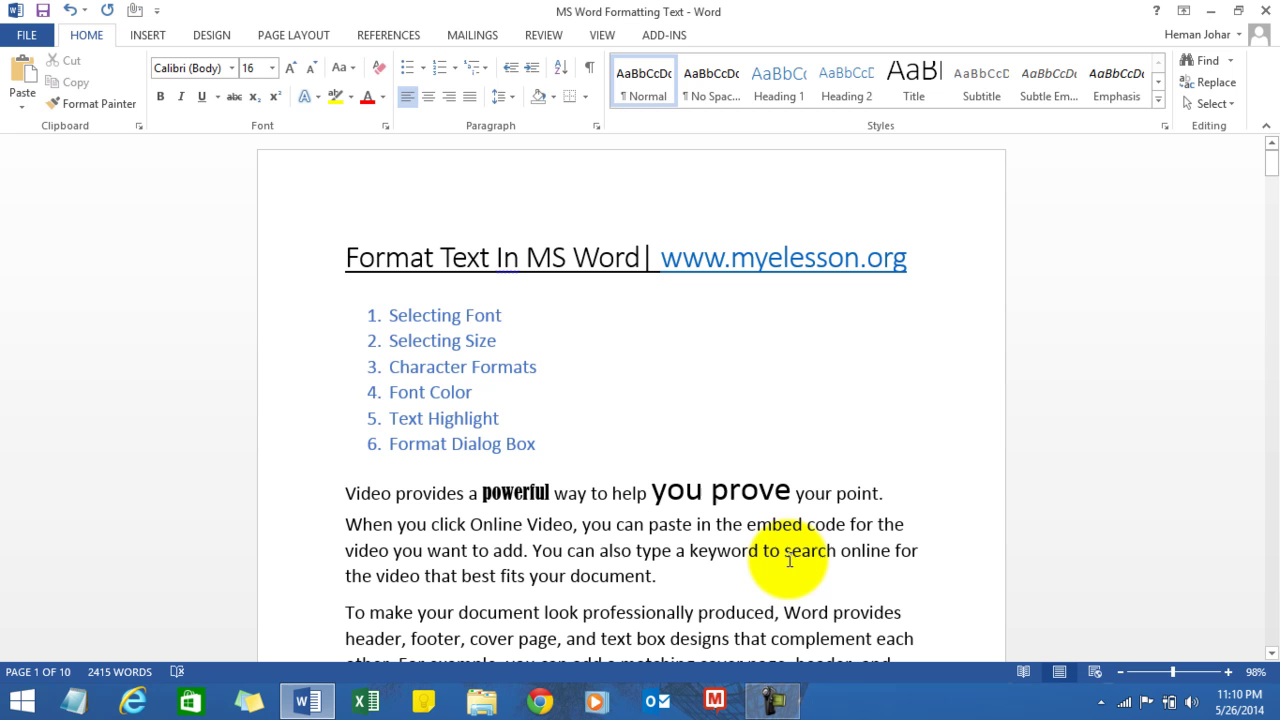
# - Bold 'search', toggling bold off and on with Ctrl+B and the Bold button
pyautogui.moveTo(785, 551); pyautogui.dragTo(837, 551)
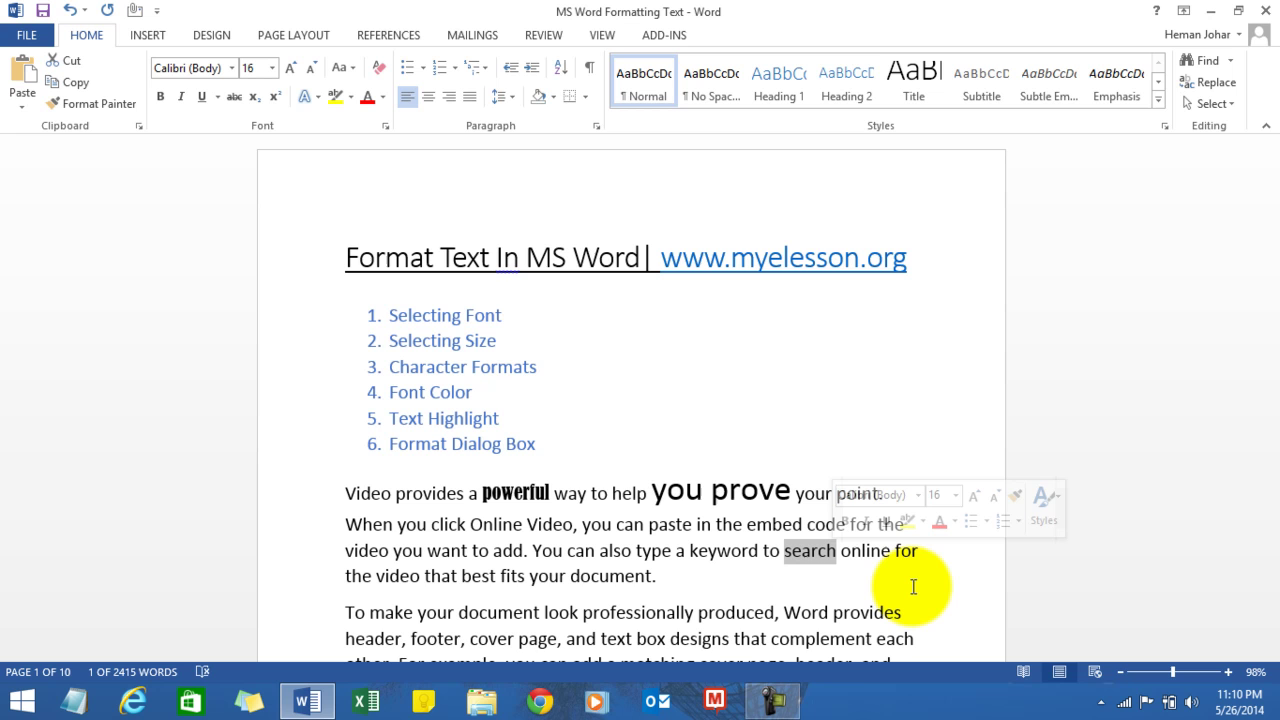
pyautogui.hotkey('ctrl', 'b')
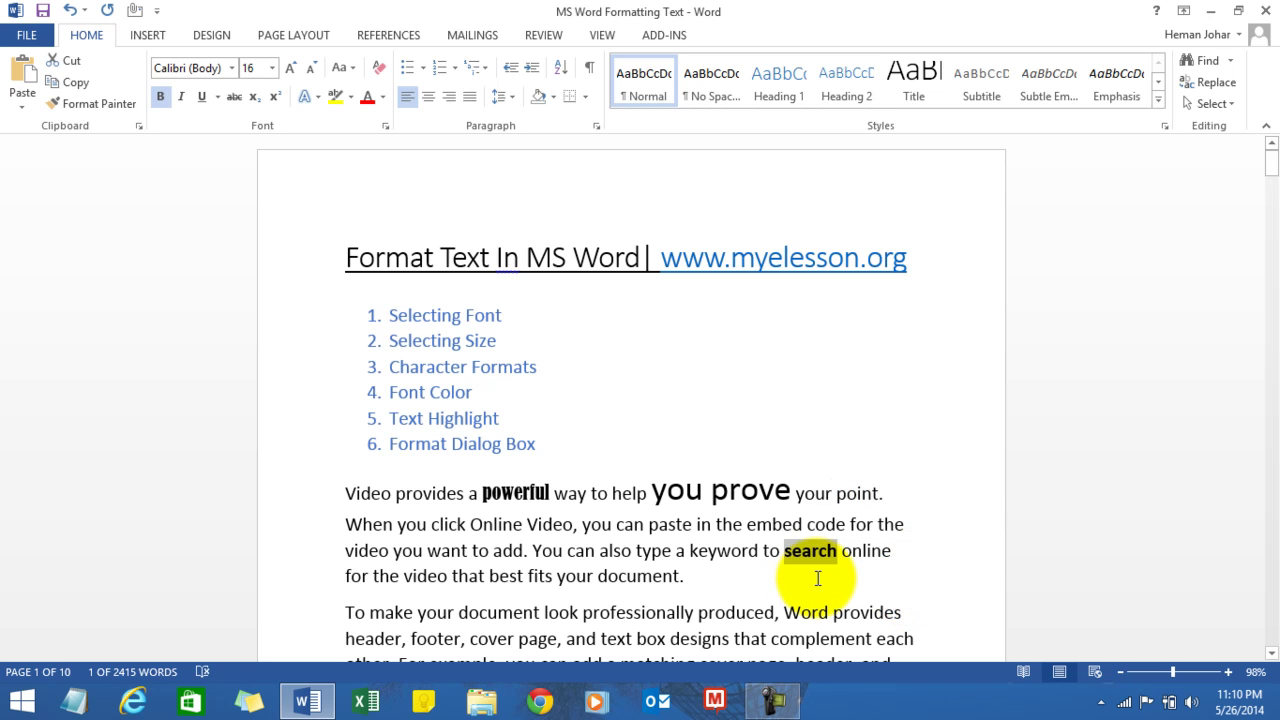
pyautogui.click(161, 99)
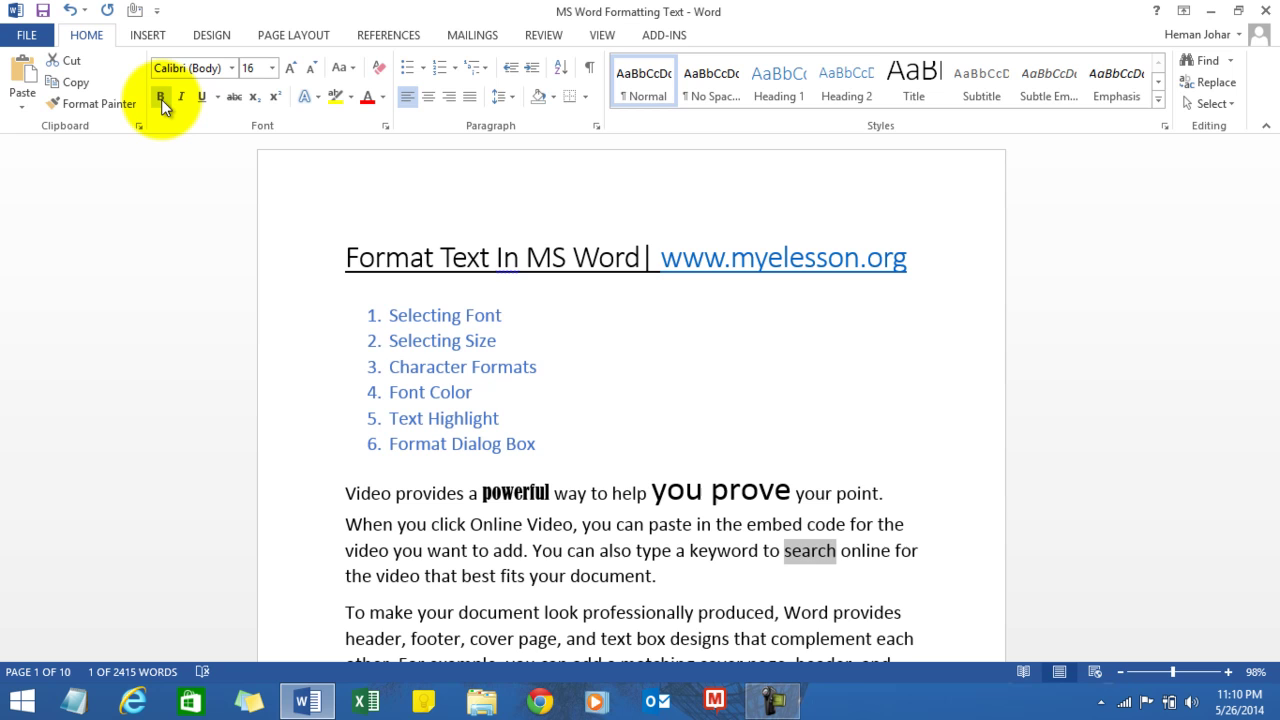
pyautogui.click(161, 99)
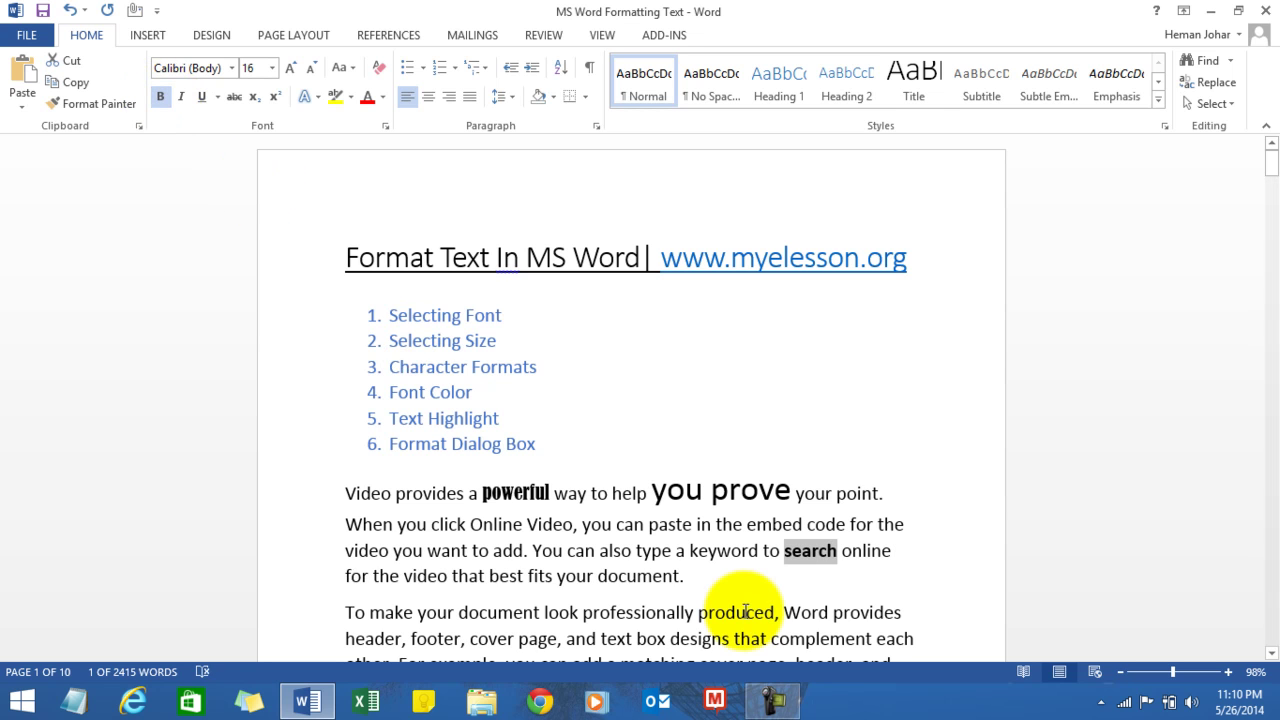
pyautogui.hotkey('ctrl', 'b')
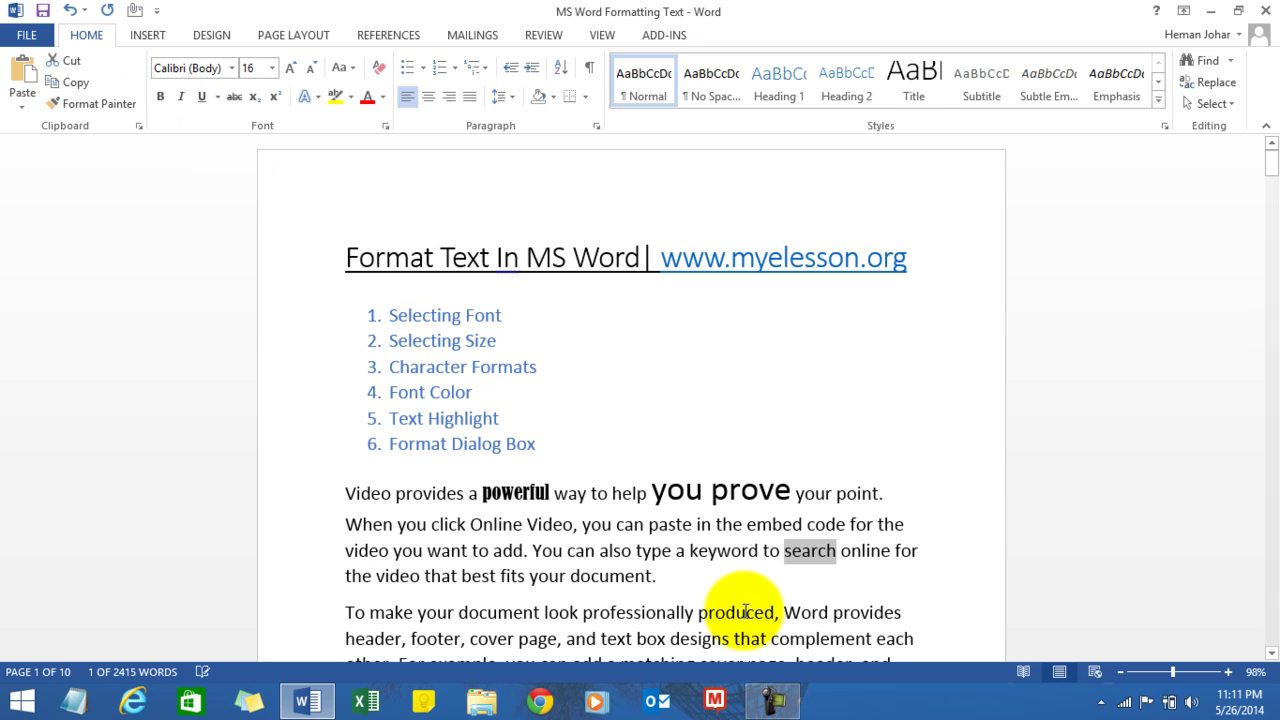
pyautogui.hotkey('ctrl', 'b')
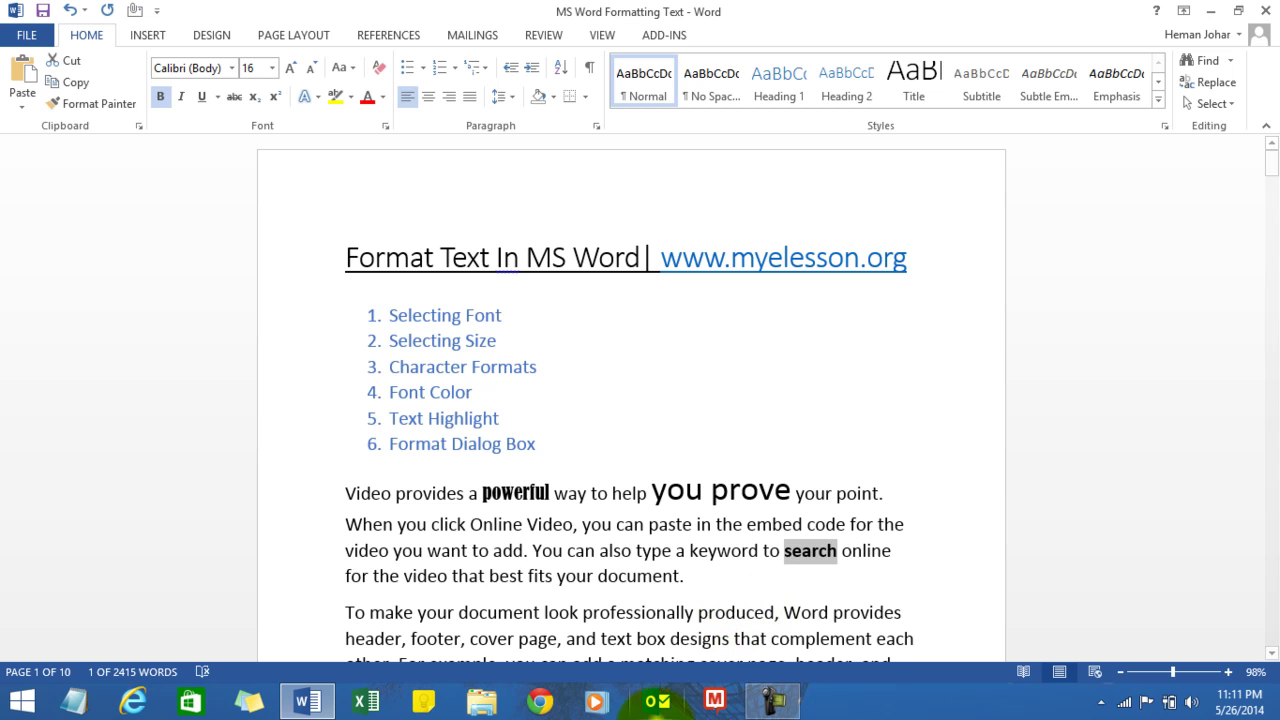
# - Make the word 'document' at the paragraph's end italic
pyautogui.moveTo(598, 578); pyautogui.dragTo(679, 581)
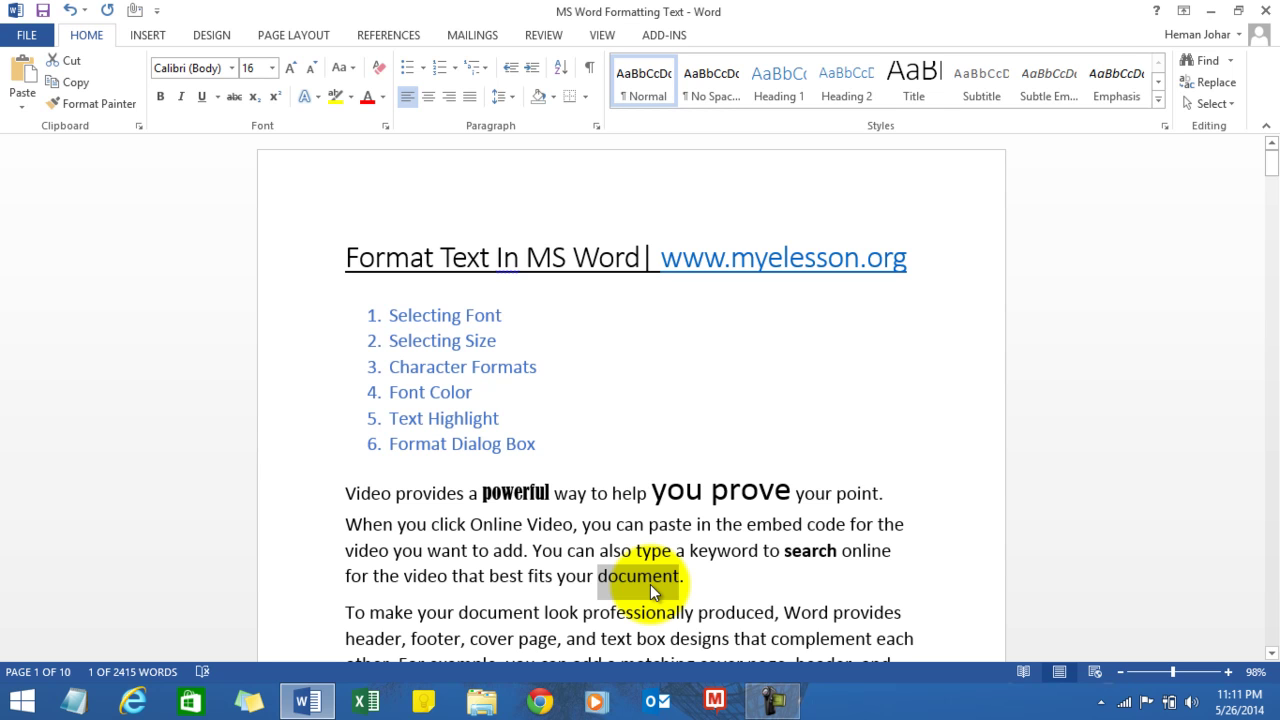
pyautogui.click(179, 102)
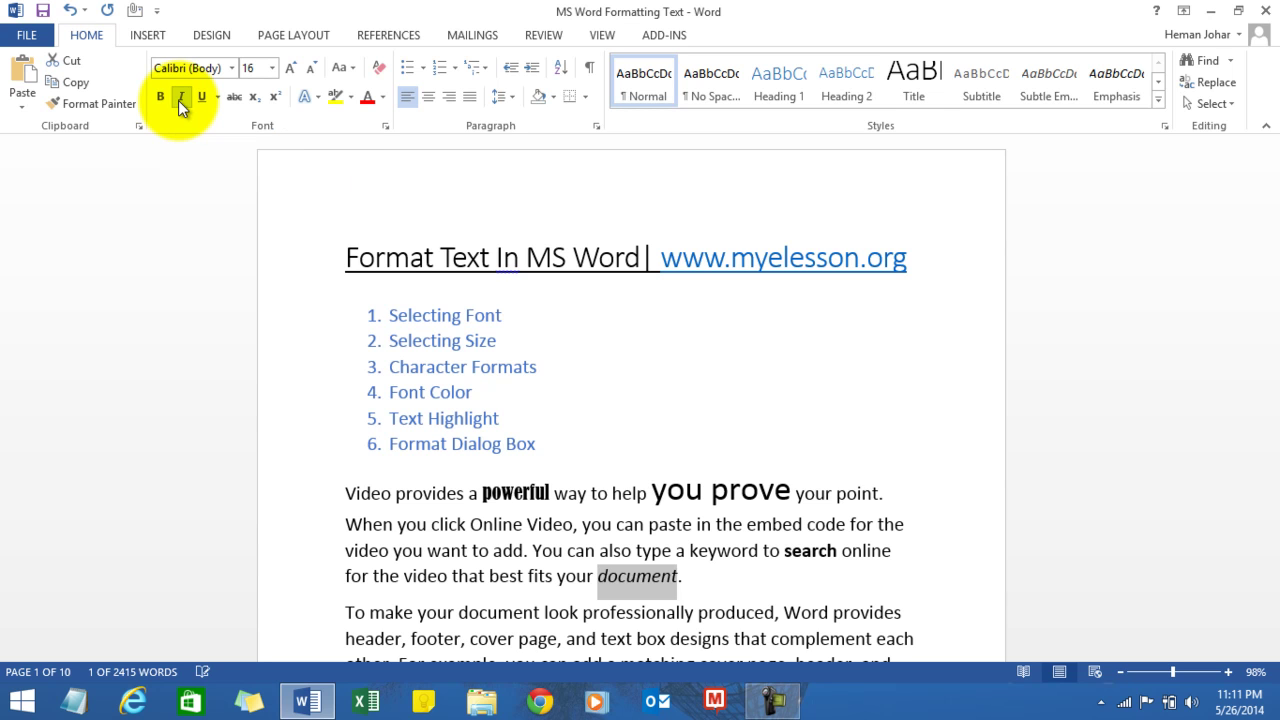
pyautogui.click(745, 581)
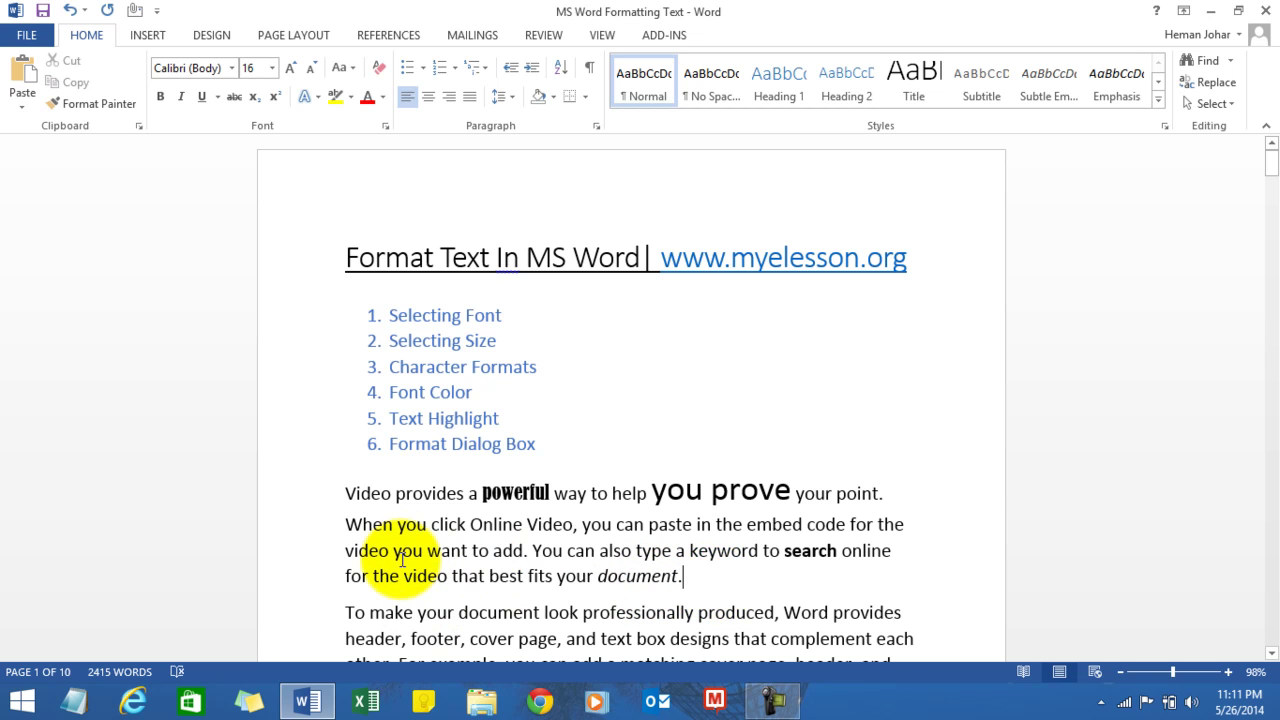
# - Underline 'When you click Online Video', then select the words 'embed code'
pyautogui.moveTo(355, 533); pyautogui.dragTo(563, 533)
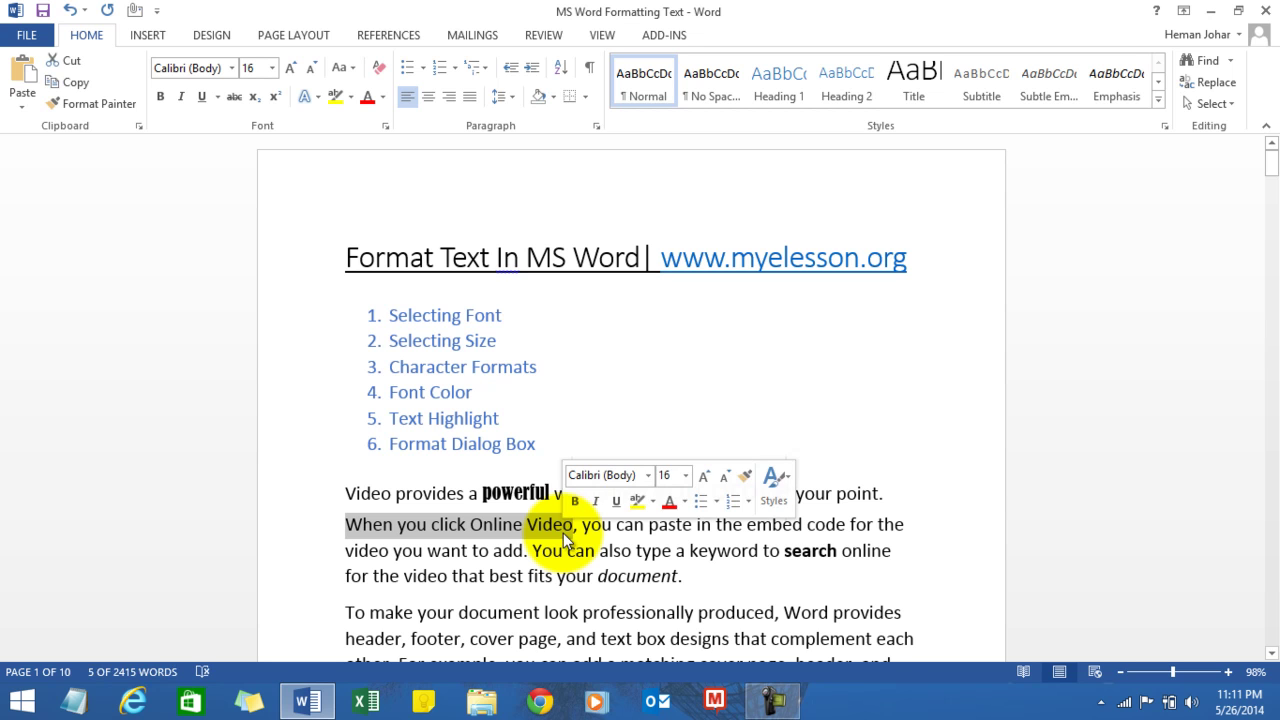
pyautogui.click(203, 98)
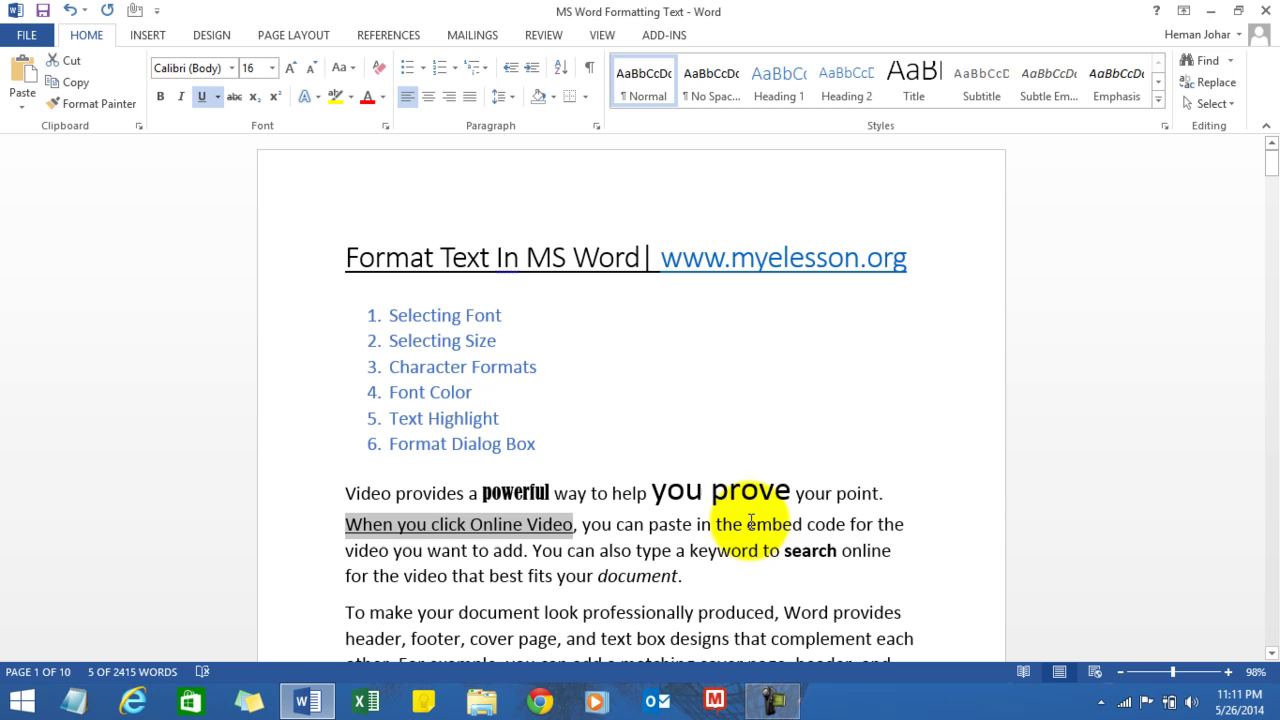
pyautogui.moveTo(747, 524); pyautogui.dragTo(831, 524)
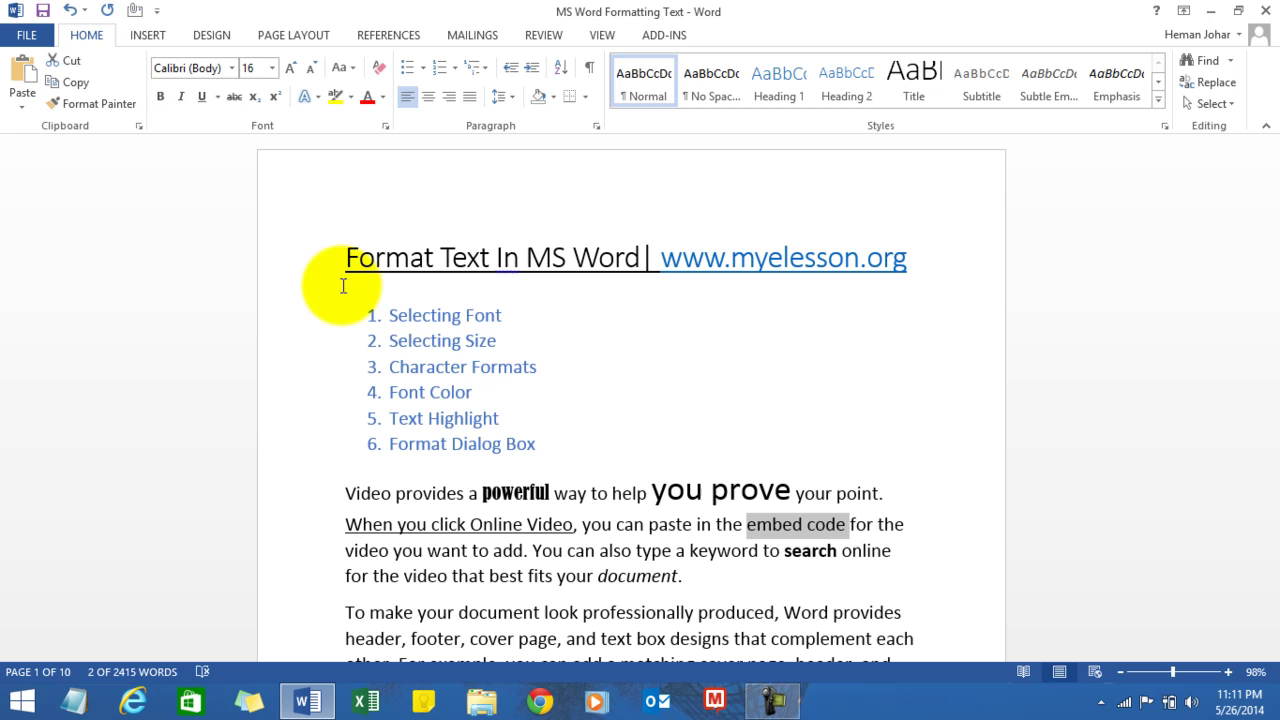
# - Apply strikethrough to the selected words 'embed code'
pyautogui.click(235, 99)
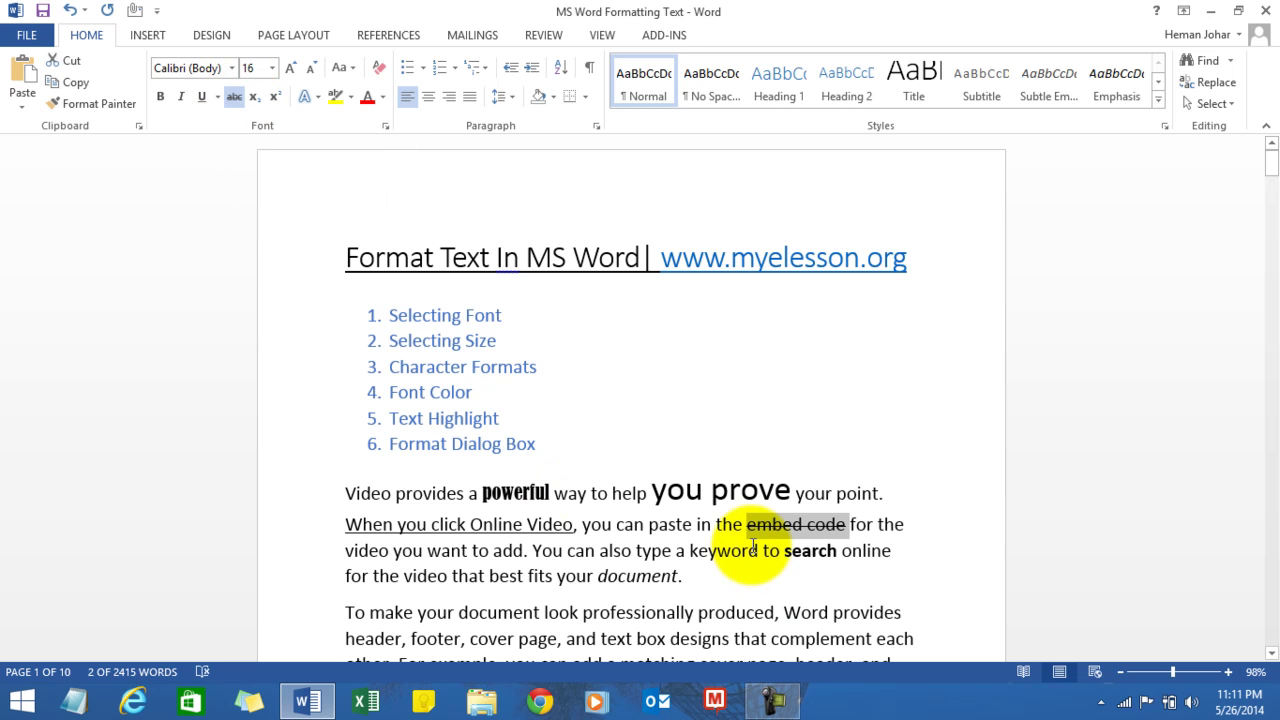
pyautogui.click(870, 525)
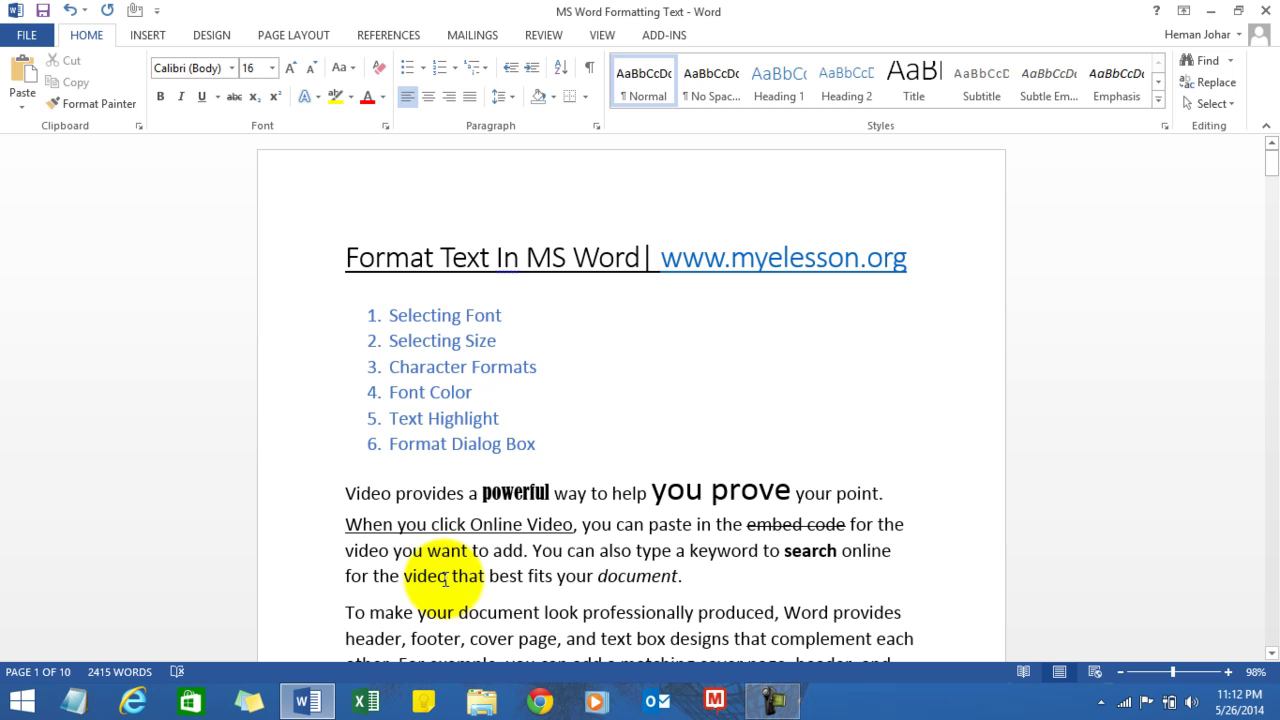
# - Make the words 'want to' subscript
pyautogui.moveTo(428, 552); pyautogui.dragTo(485, 556)
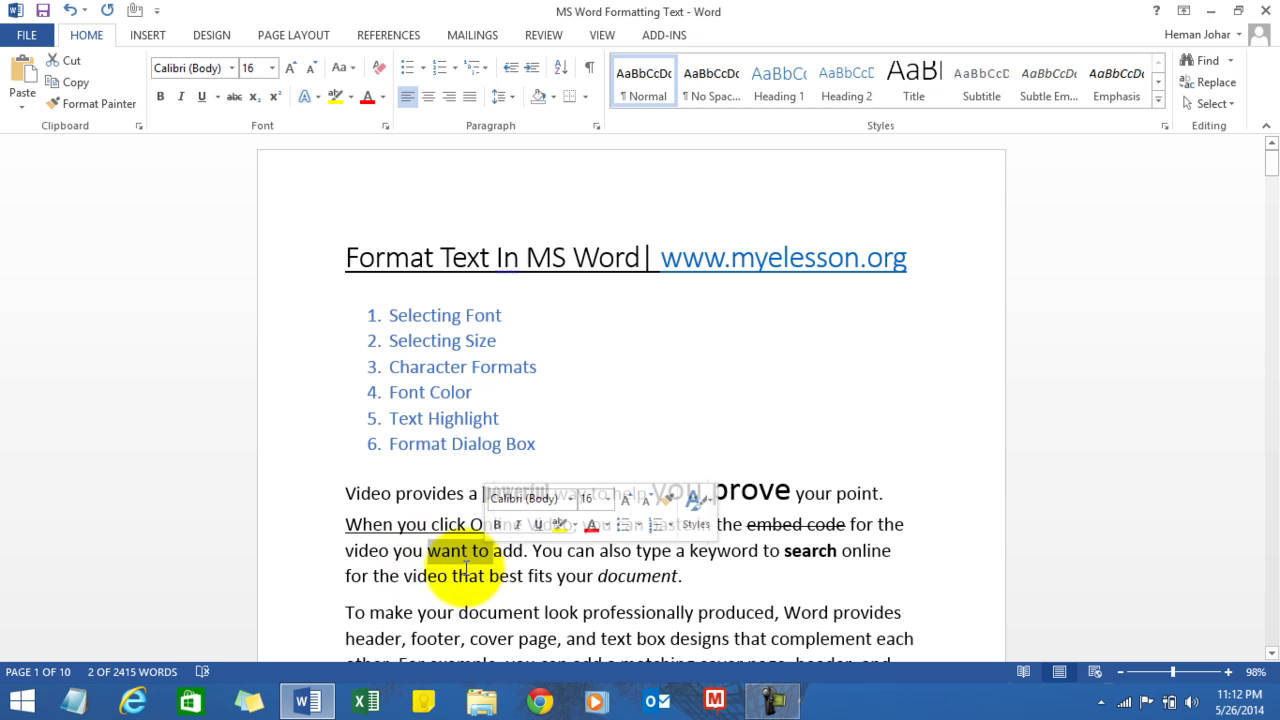
pyautogui.click(257, 96)
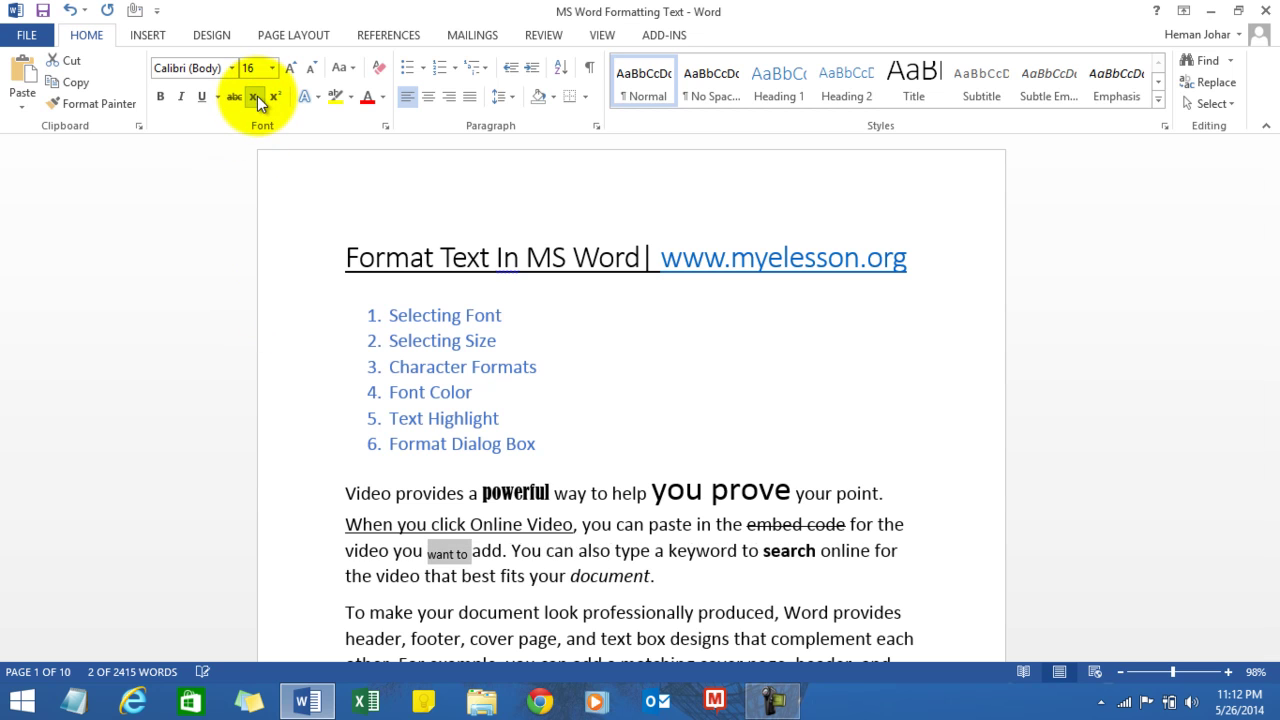
pyautogui.click(514, 551)
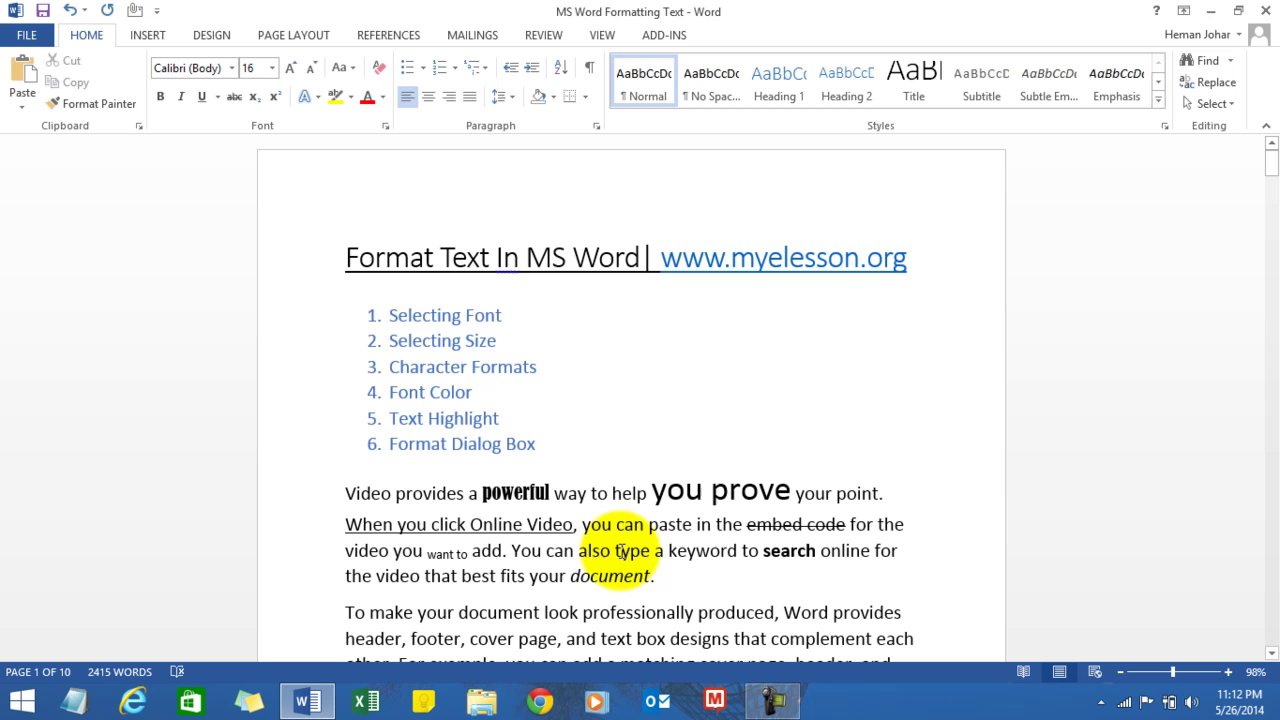
# - Make the word 'type' superscript
pyautogui.moveTo(614, 551); pyautogui.dragTo(648, 556)
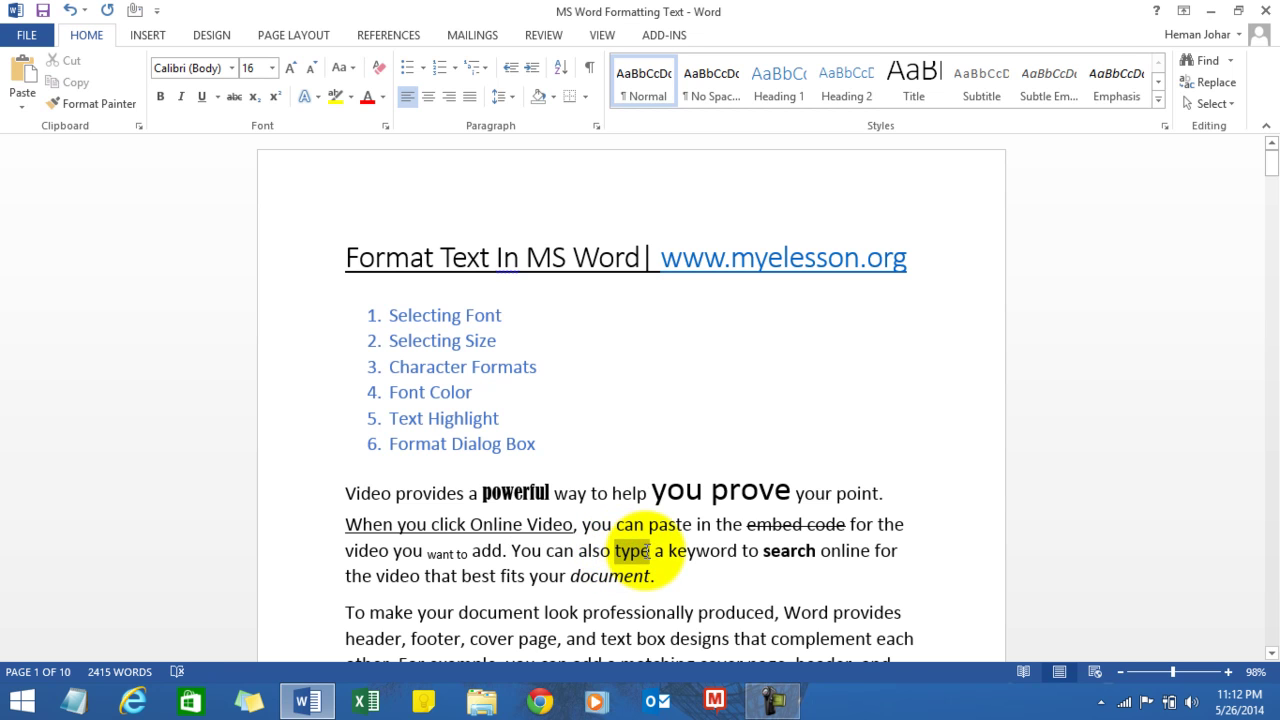
pyautogui.click(275, 97)
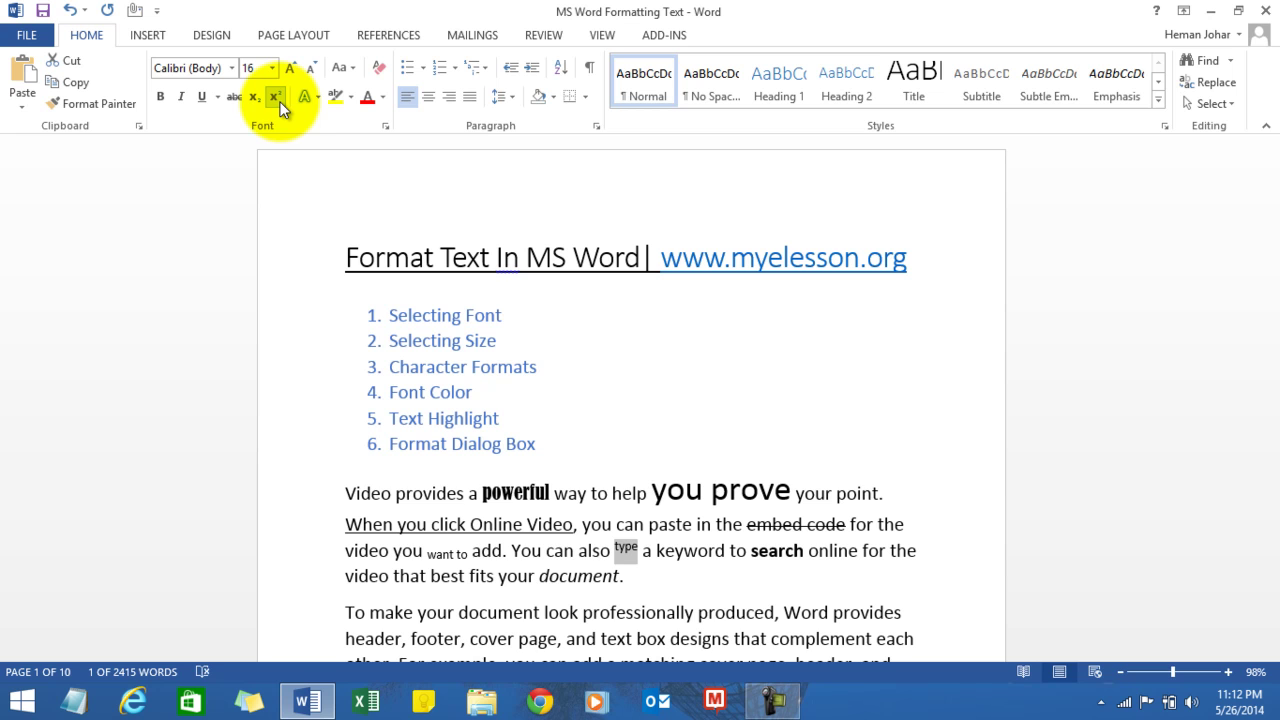
pyautogui.click(524, 608)
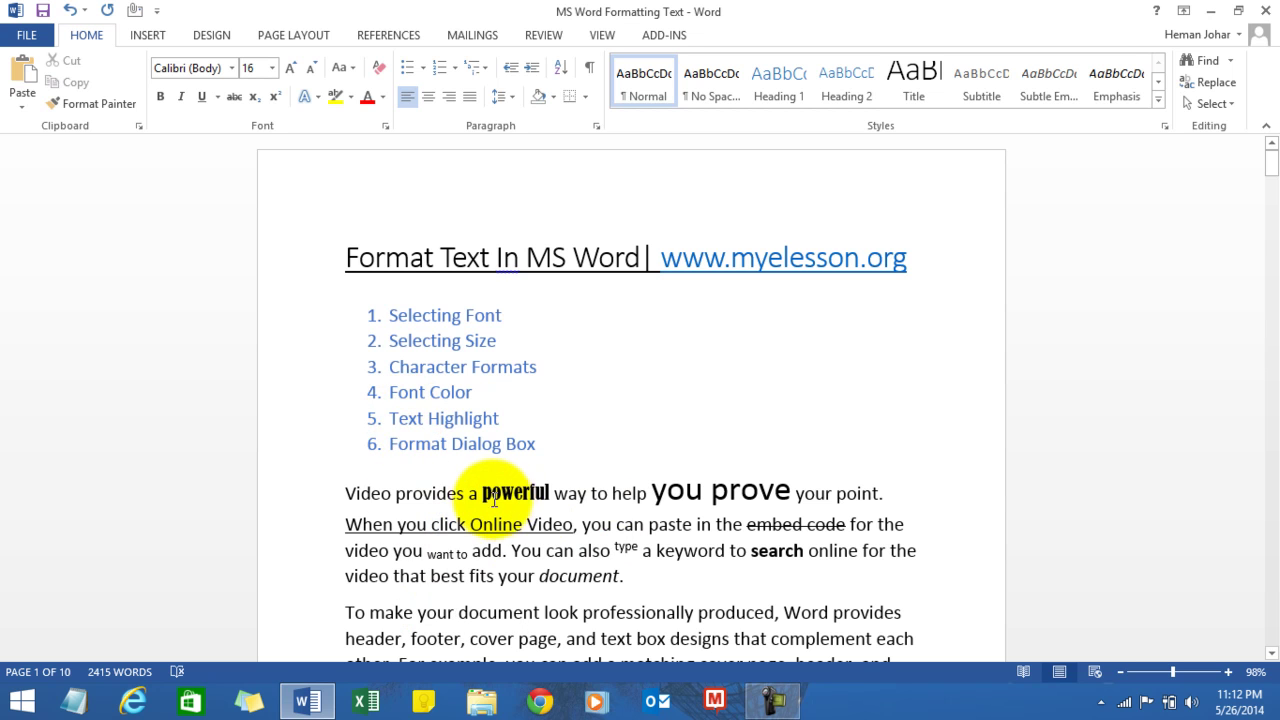
# - Colour 'powerful' with the orange theme font colour, then select 'you prove'
pyautogui.moveTo(484, 493); pyautogui.dragTo(552, 493)
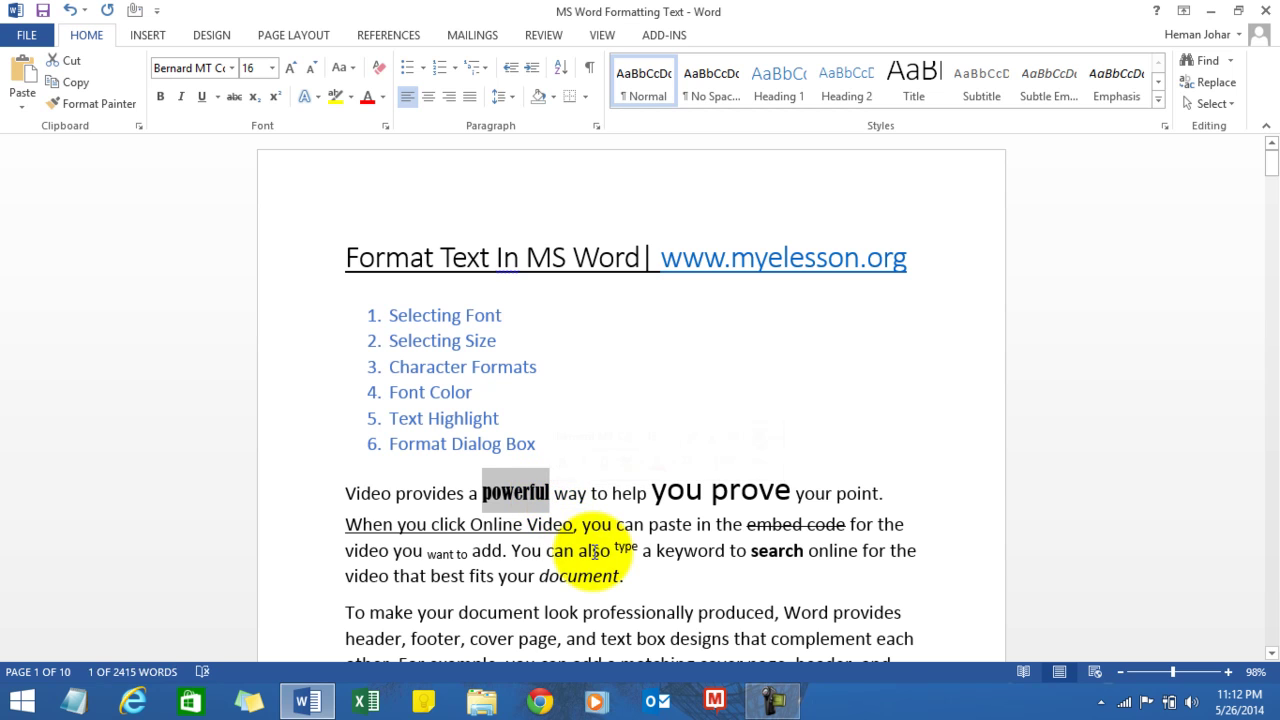
pyautogui.click(381, 100)
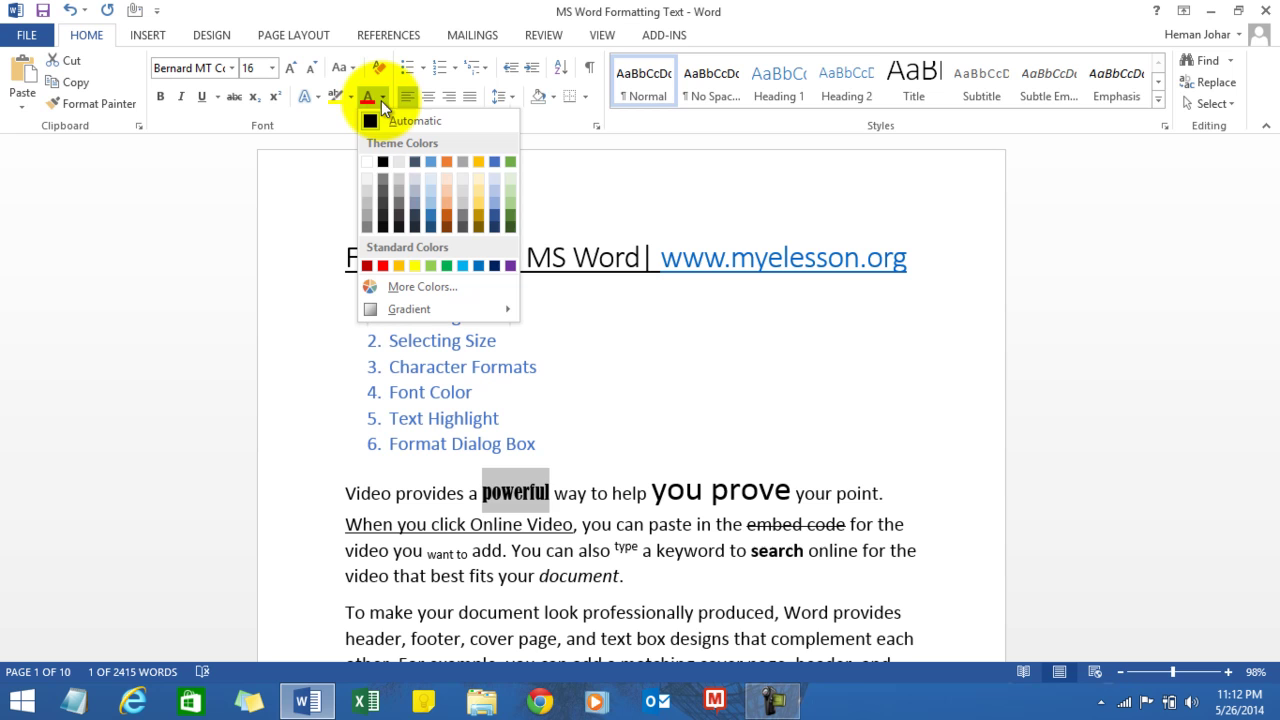
pyautogui.click(445, 161)
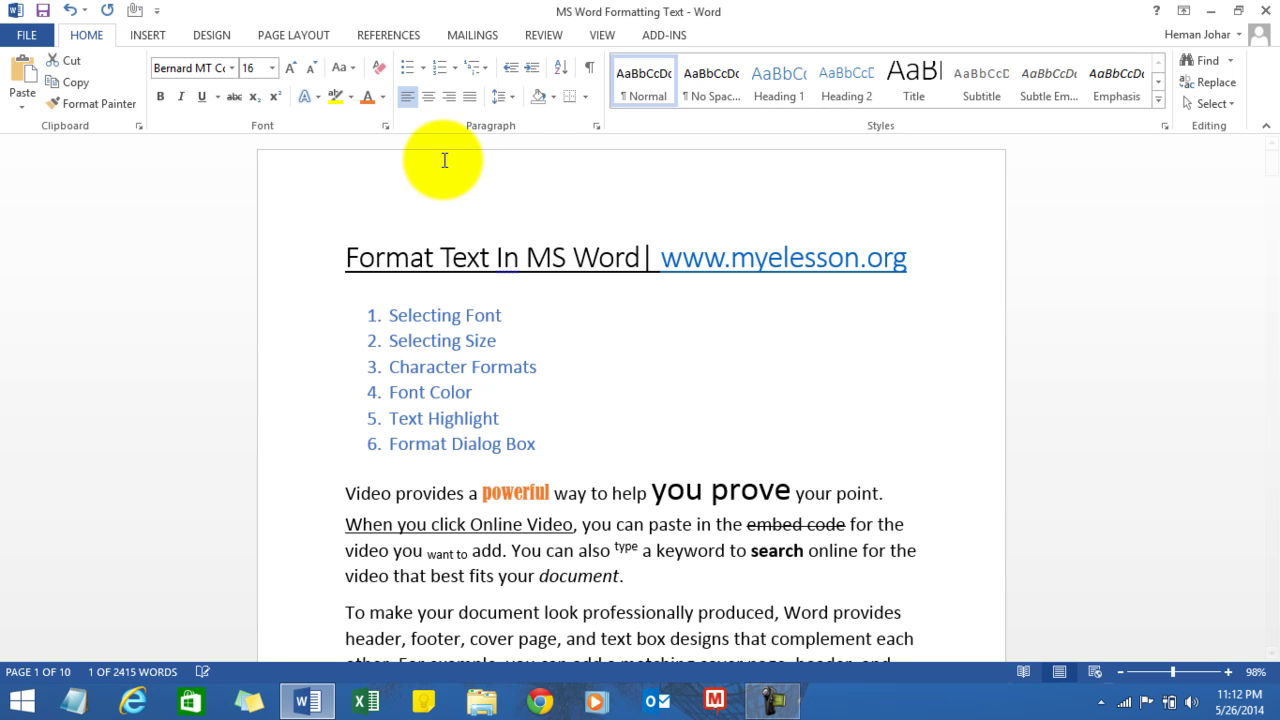
pyautogui.click(660, 451)
pyautogui.moveTo(655, 490); pyautogui.dragTo(786, 490)
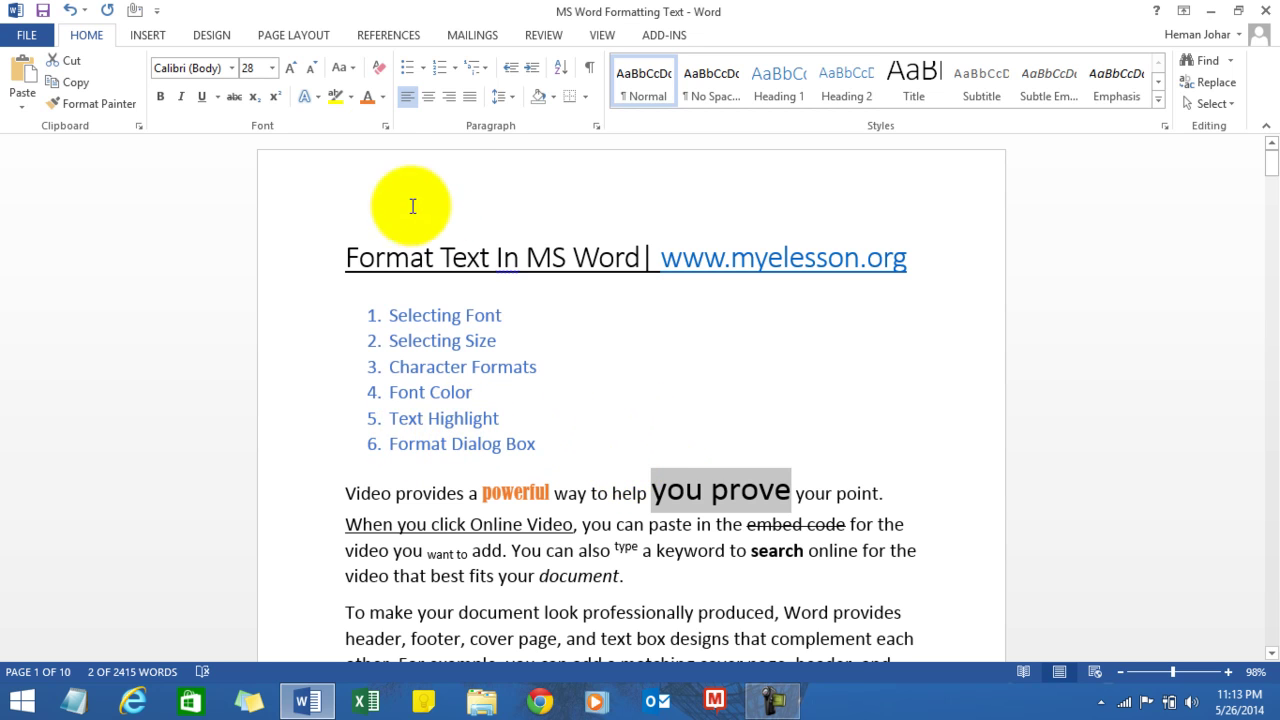
# - Highlight the selected words 'you prove' in Turquoise
pyautogui.click(351, 92)
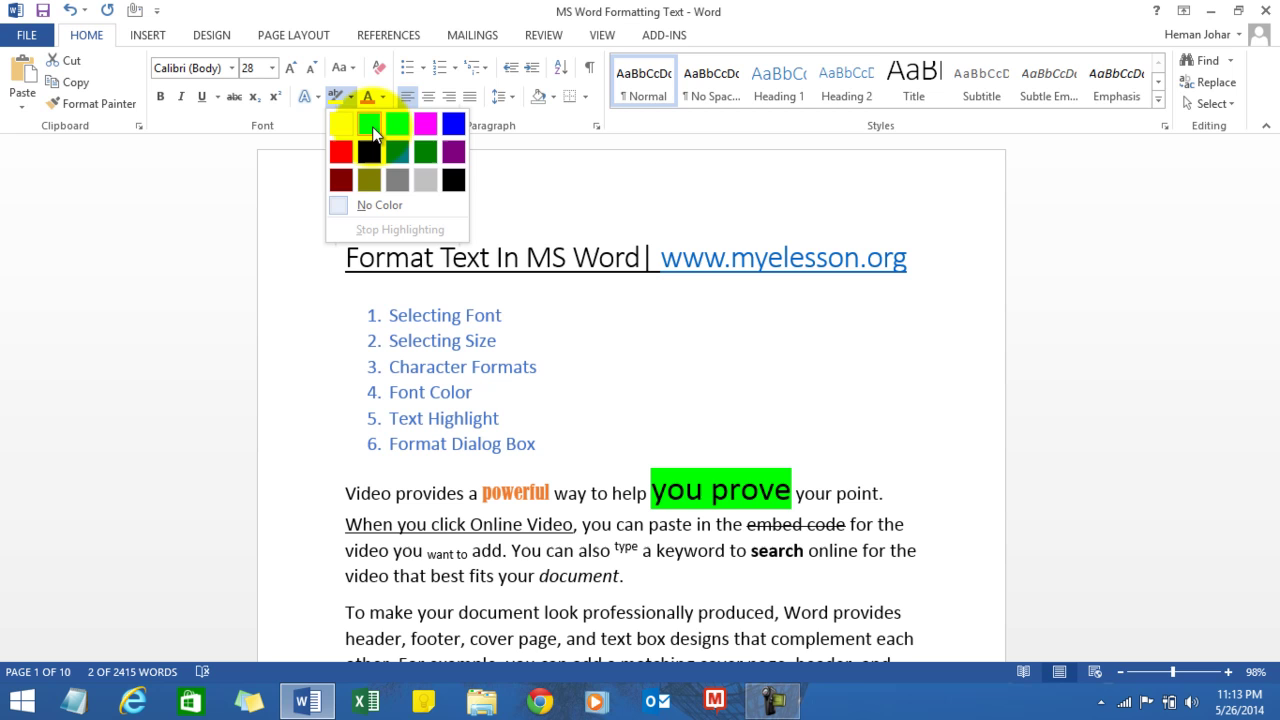
pyautogui.click(398, 124)
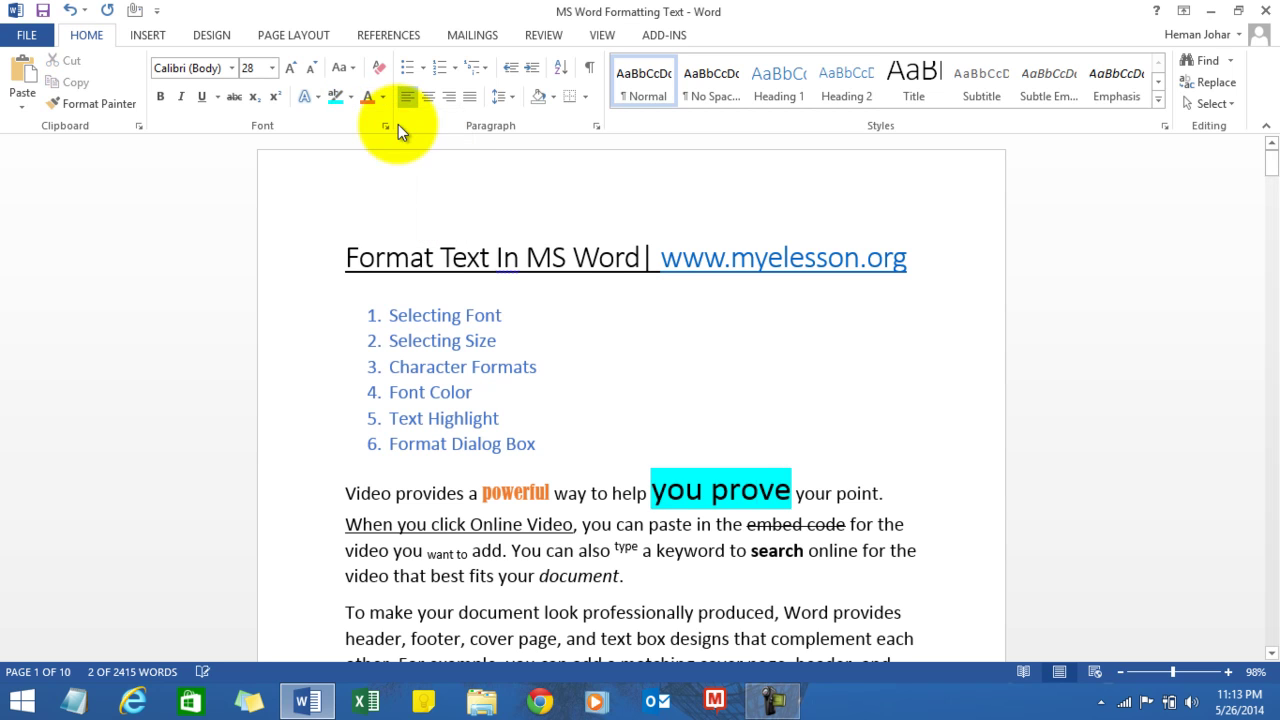
pyautogui.click(681, 457)
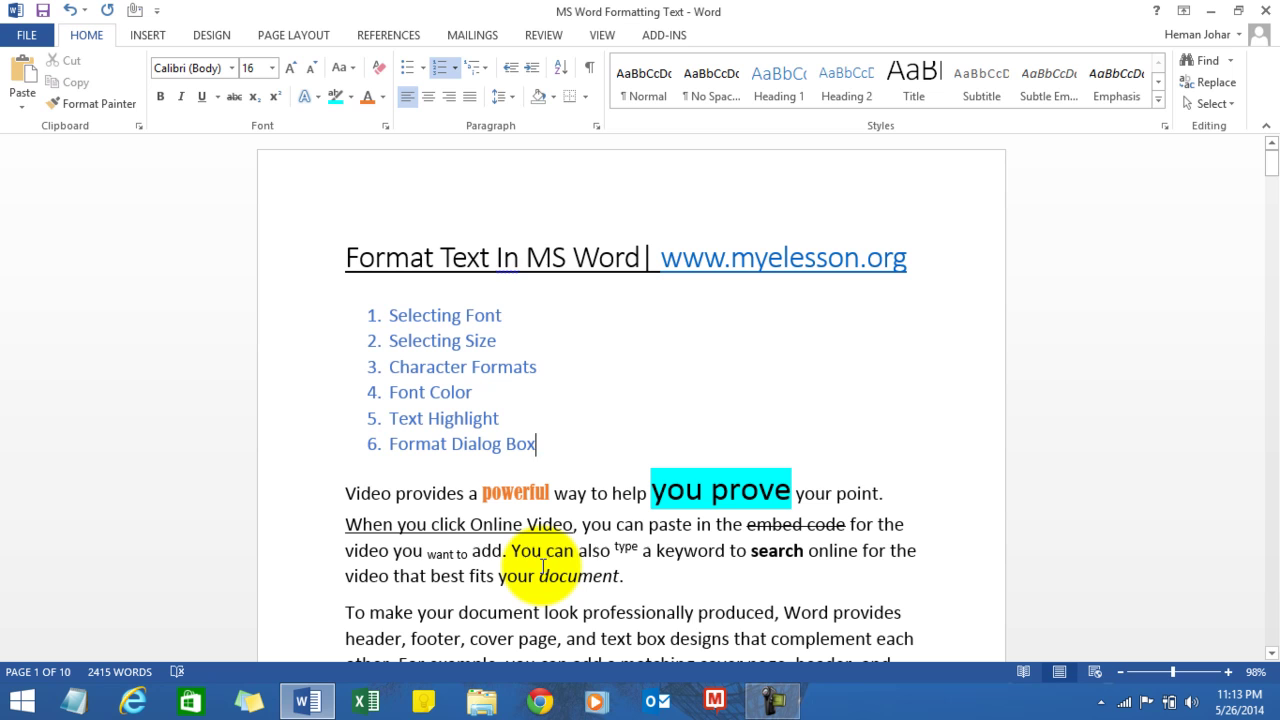
pyautogui.hotkey('ctrl', 'd')
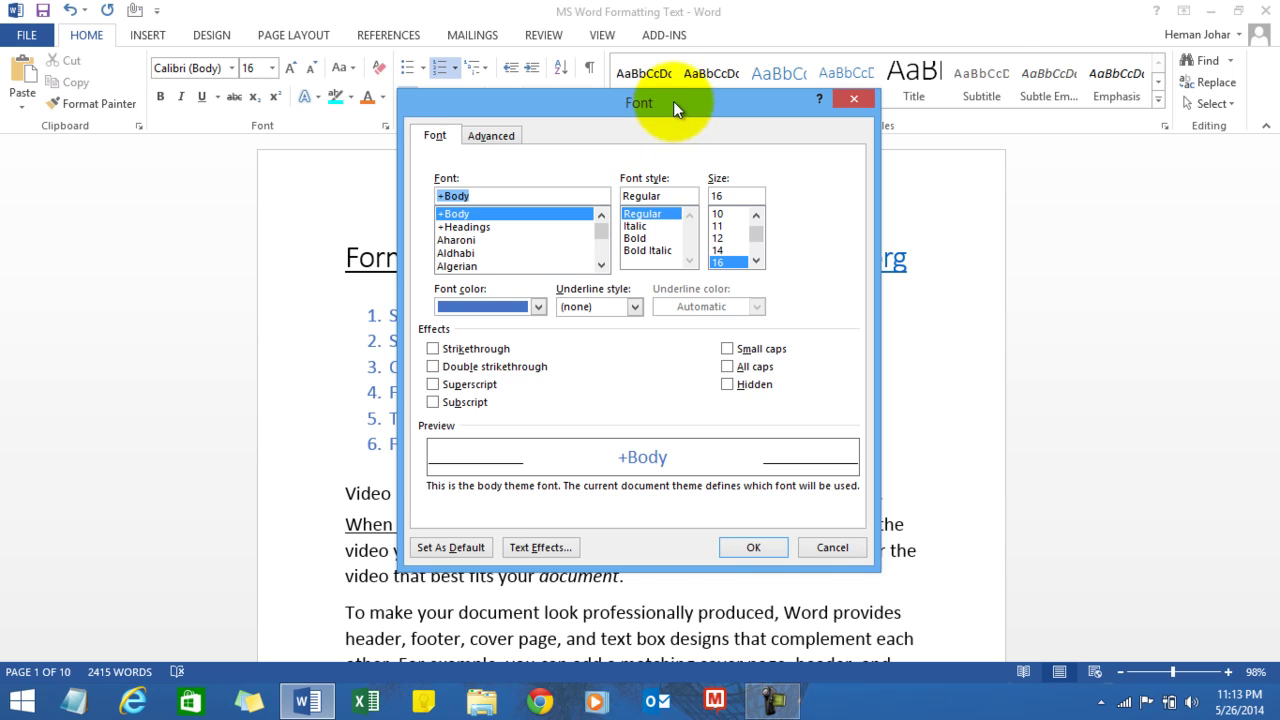
pyautogui.moveTo(673, 101); pyautogui.dragTo(821, 54)
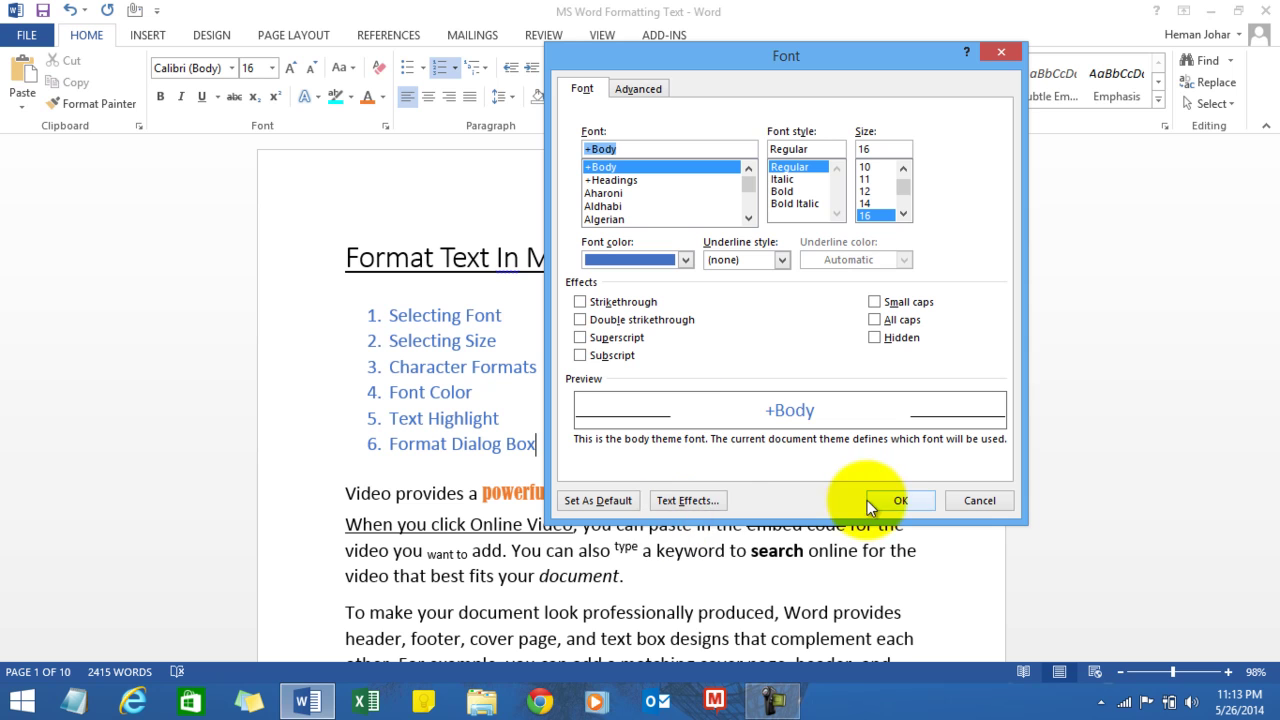
pyautogui.click(710, 506)
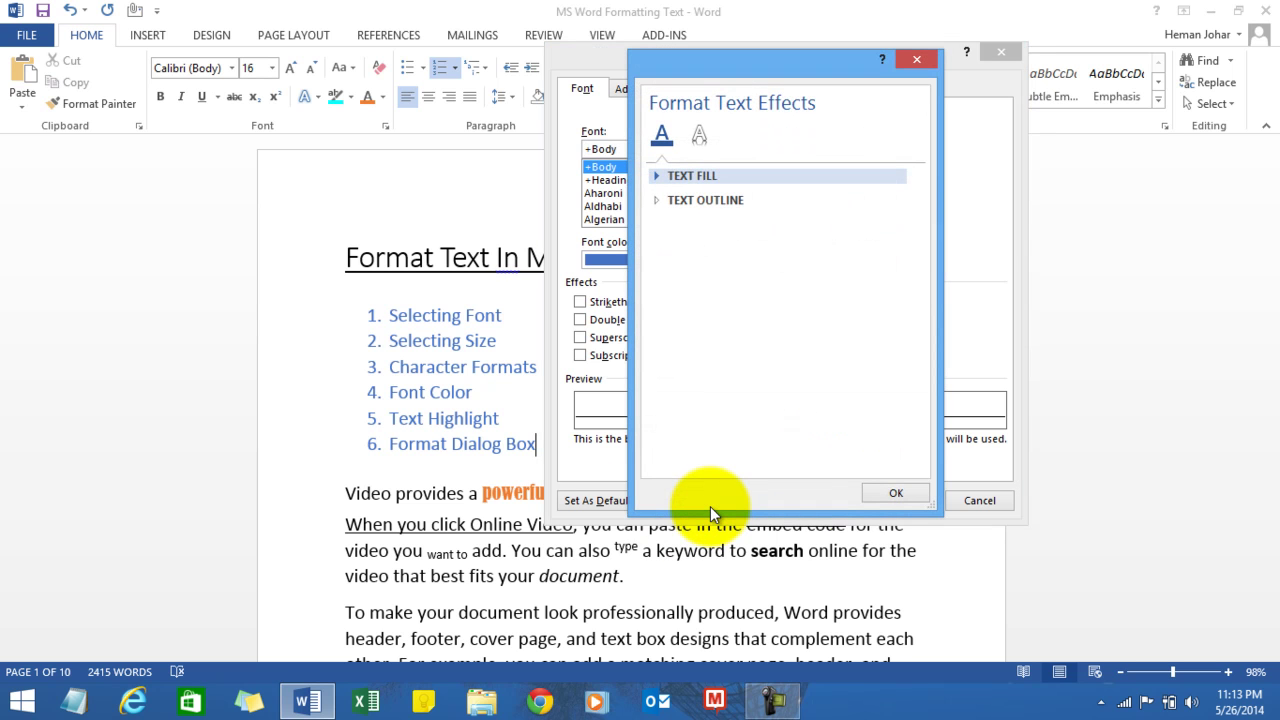
pyautogui.click(910, 58)
pyautogui.click(649, 88)
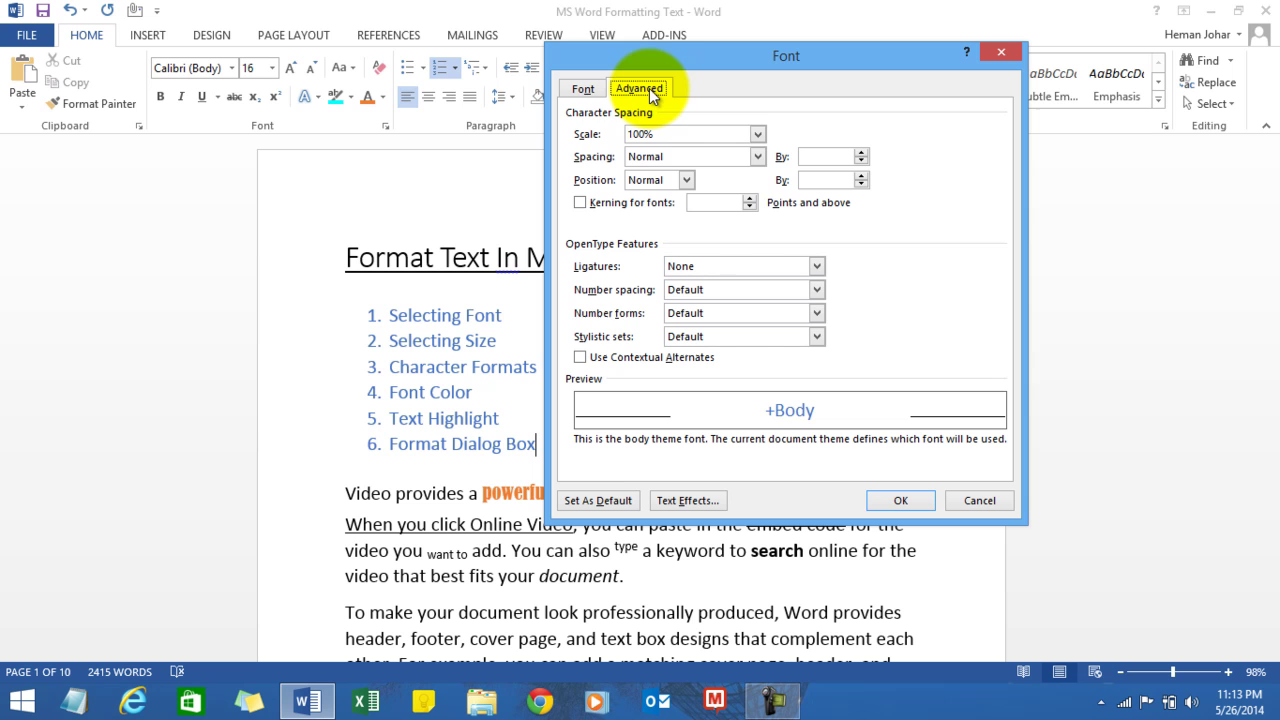
pyautogui.click(583, 88)
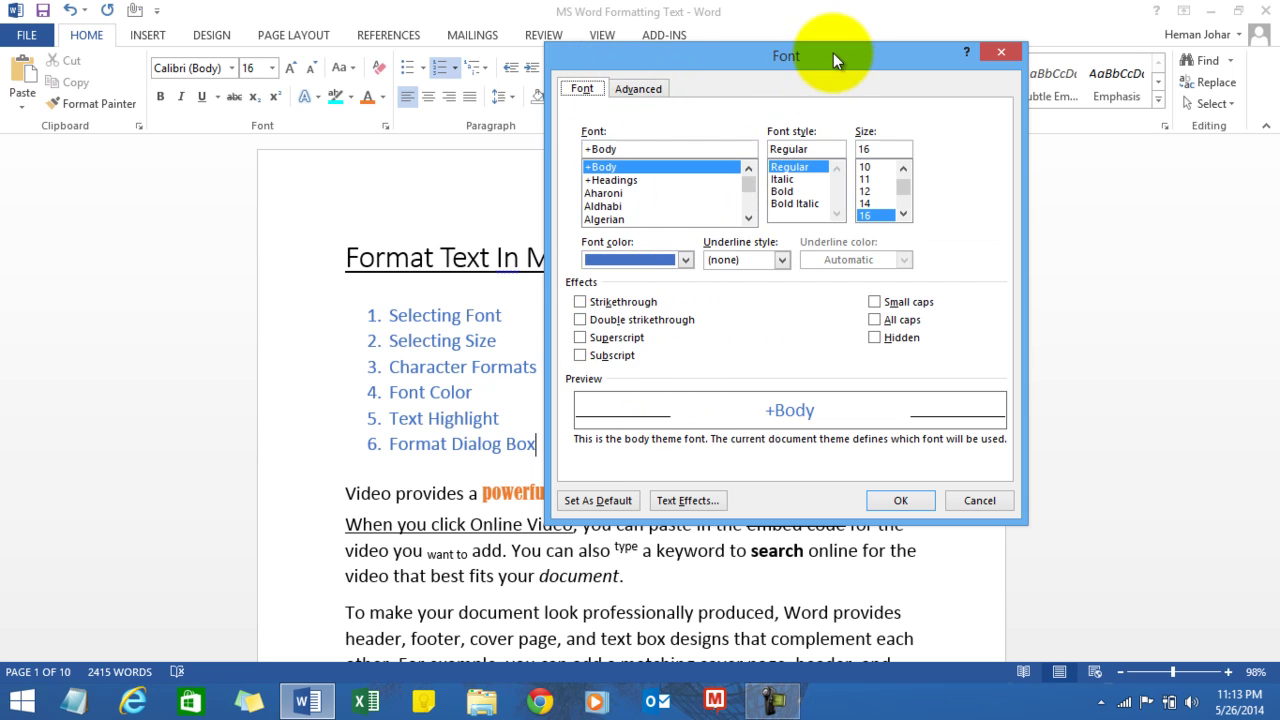
pyautogui.moveTo(833, 53)
pyautogui.mouseDown()
pyautogui.moveTo(1070, 182)
pyautogui.moveTo(1066, 169)
pyautogui.moveTo(528, 356)
pyautogui.mouseUp()
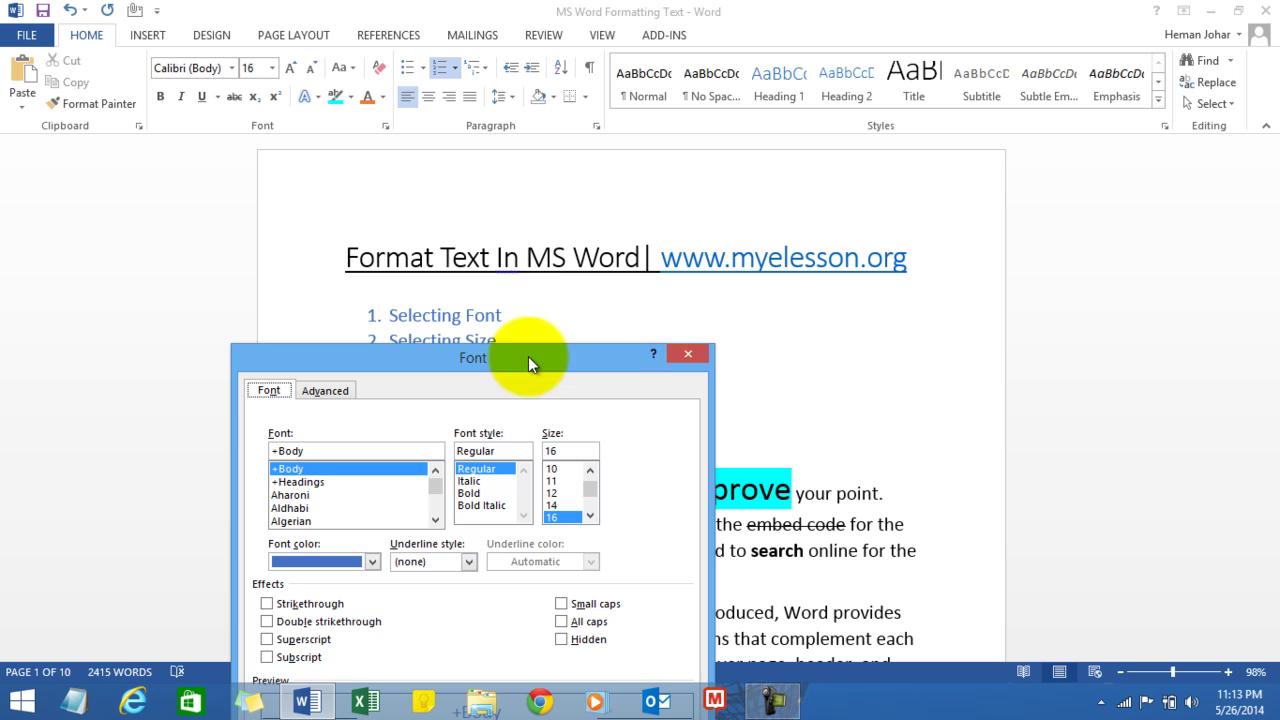
pyautogui.click(690, 353)
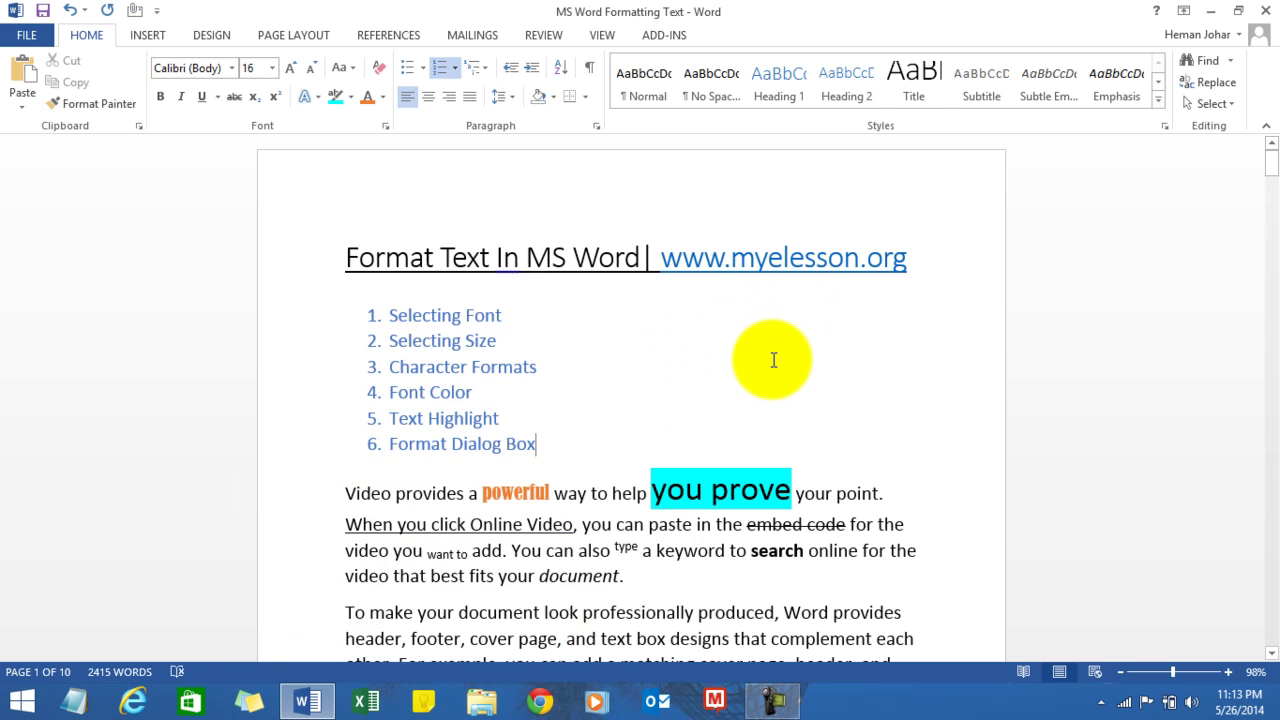